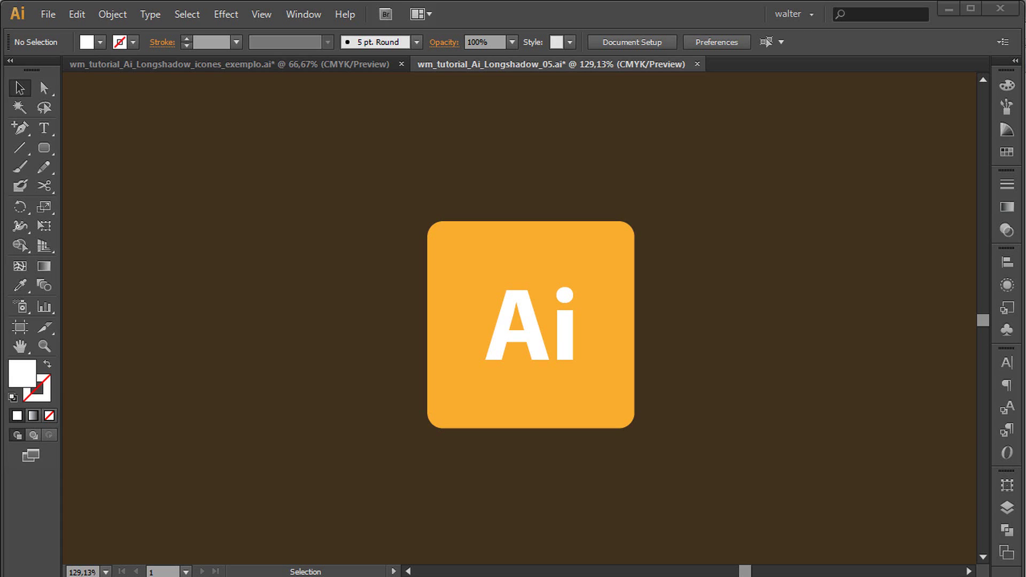
- Select the white 'Ai' text object on the orange rounded square
left_click(554, 329)
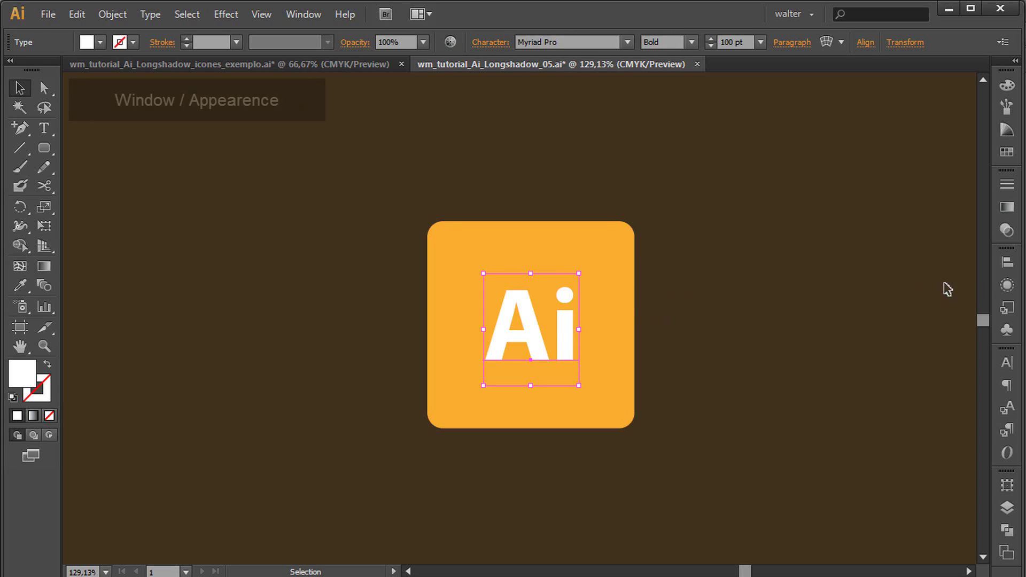
- In the Appearance panel, delete the Characters-level fill from the 'Ai' text
left_click(1005, 287)
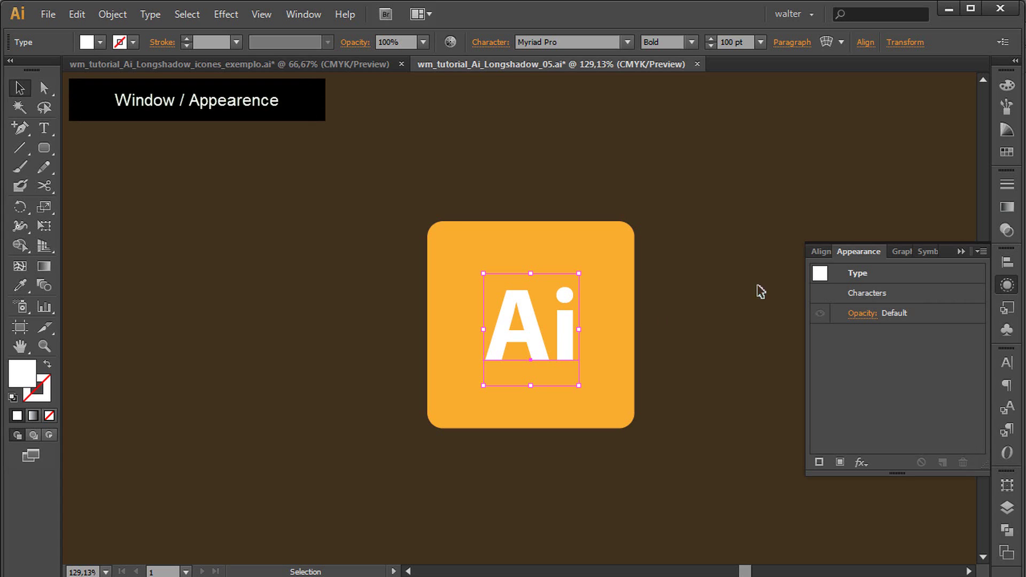
double_click(862, 294)
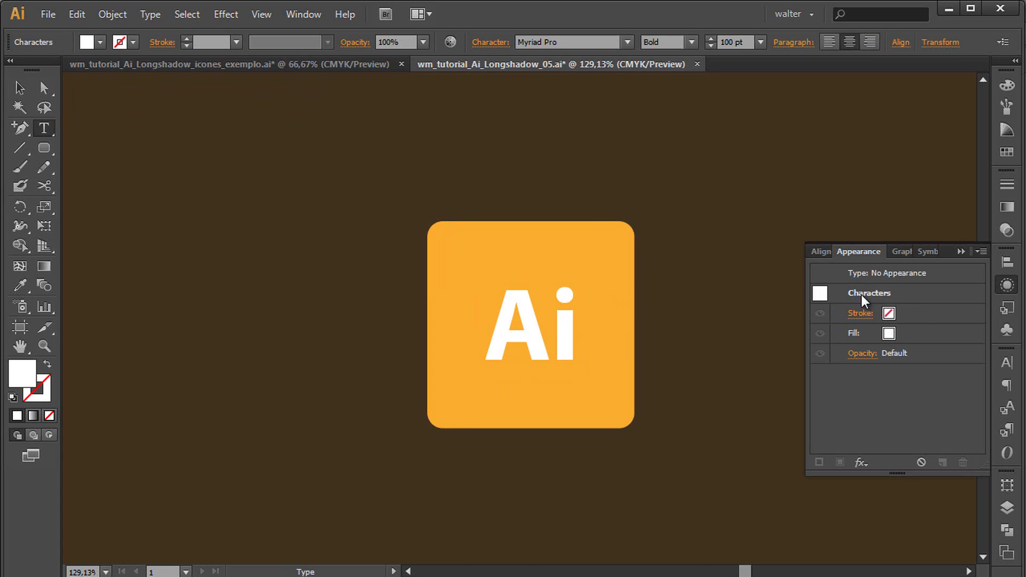
left_click(914, 333)
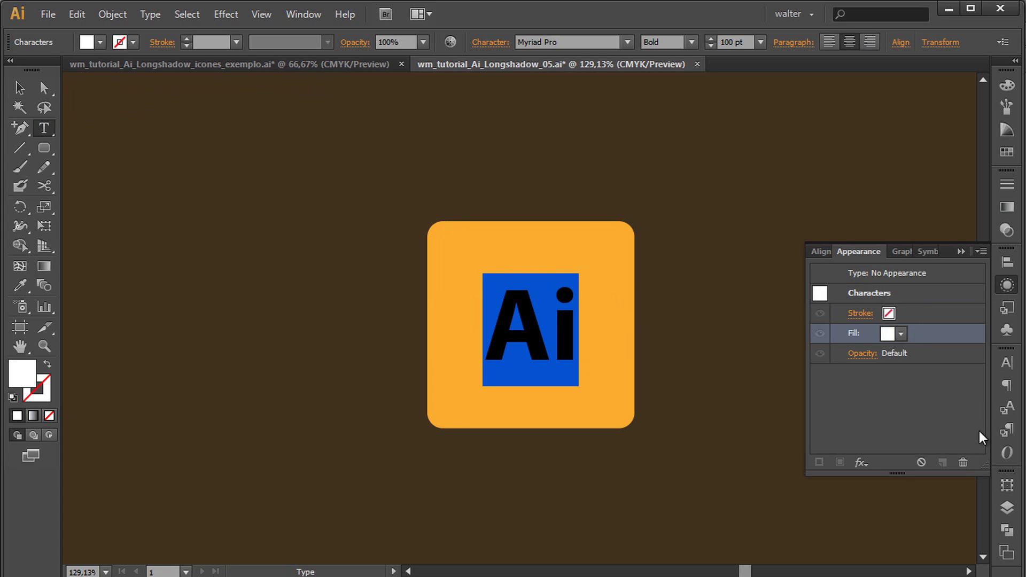
left_click(962, 462)
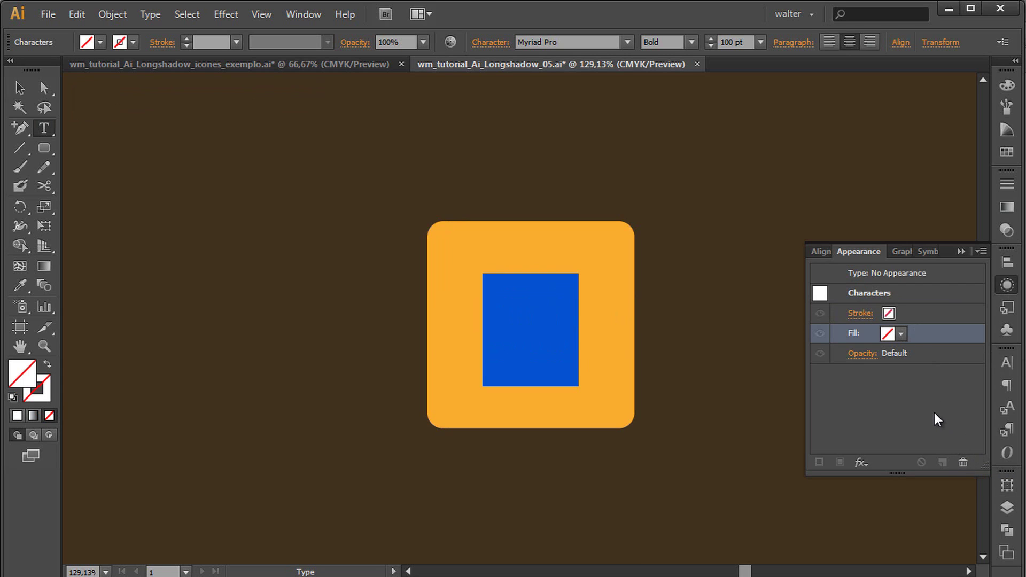
left_click(896, 271)
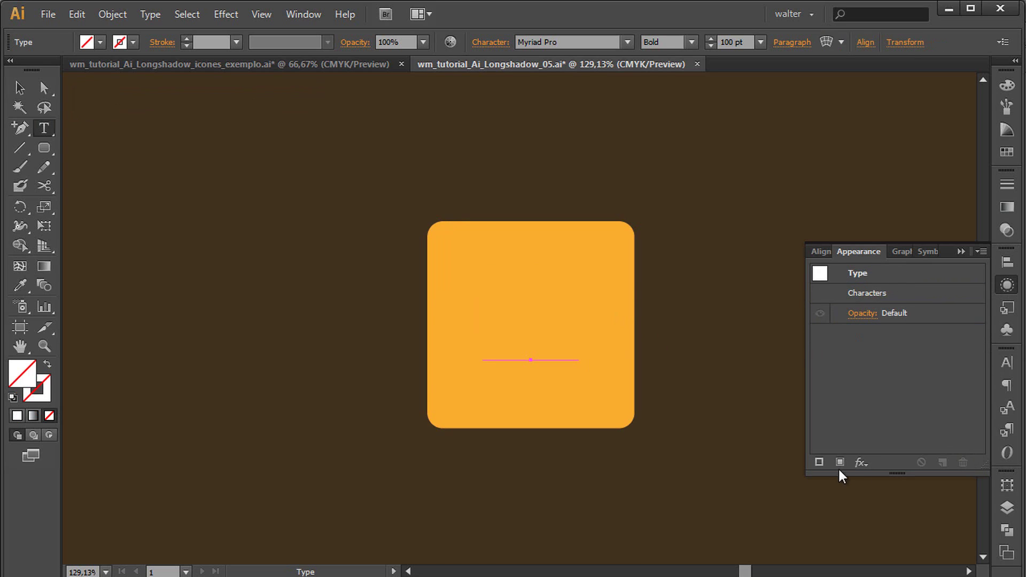
- Add a white fill and a second dark brown fill to the Type object
left_click(843, 464)
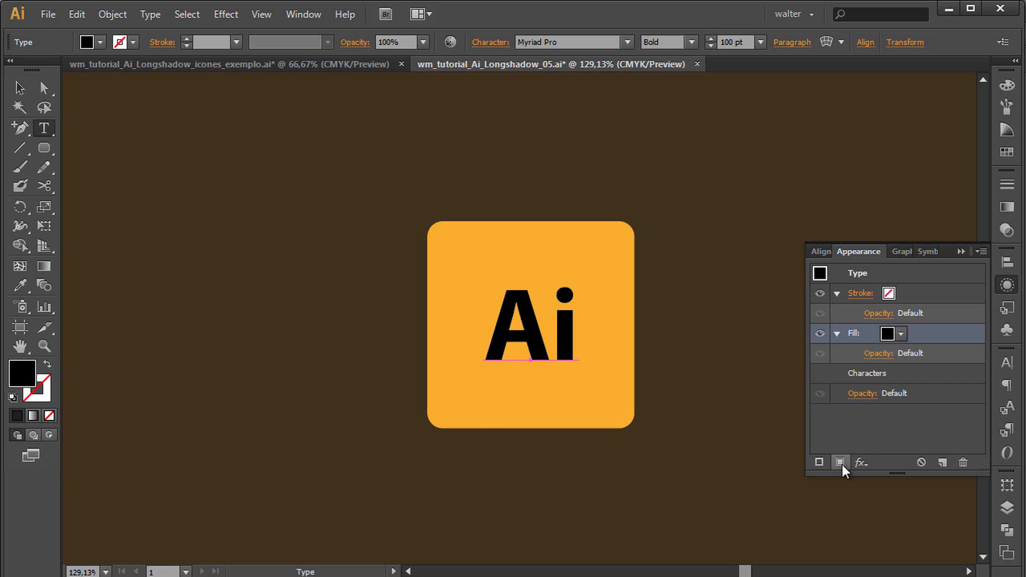
left_click(900, 335)
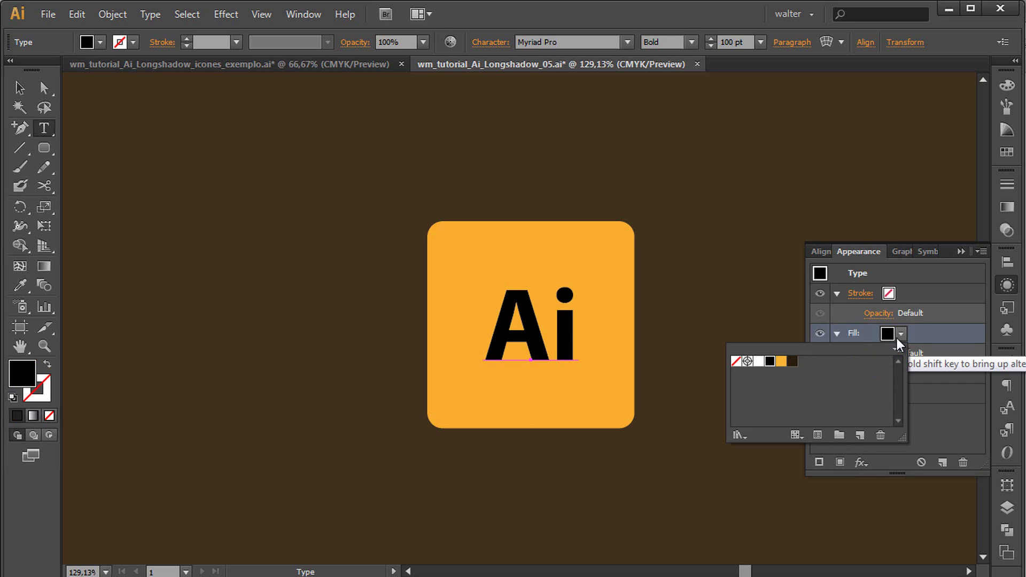
left_click(759, 361)
left_click(934, 435)
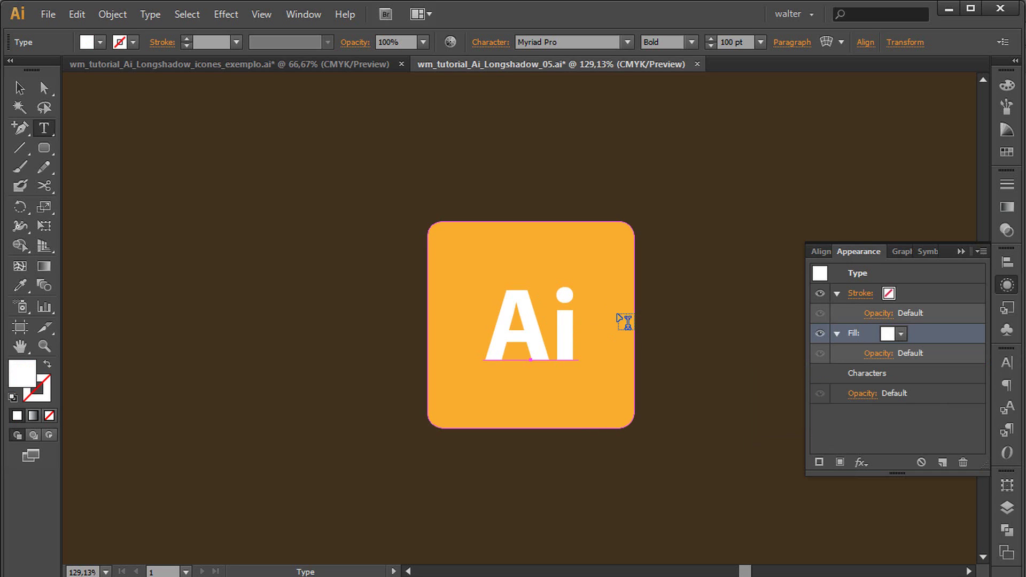
left_click(844, 463)
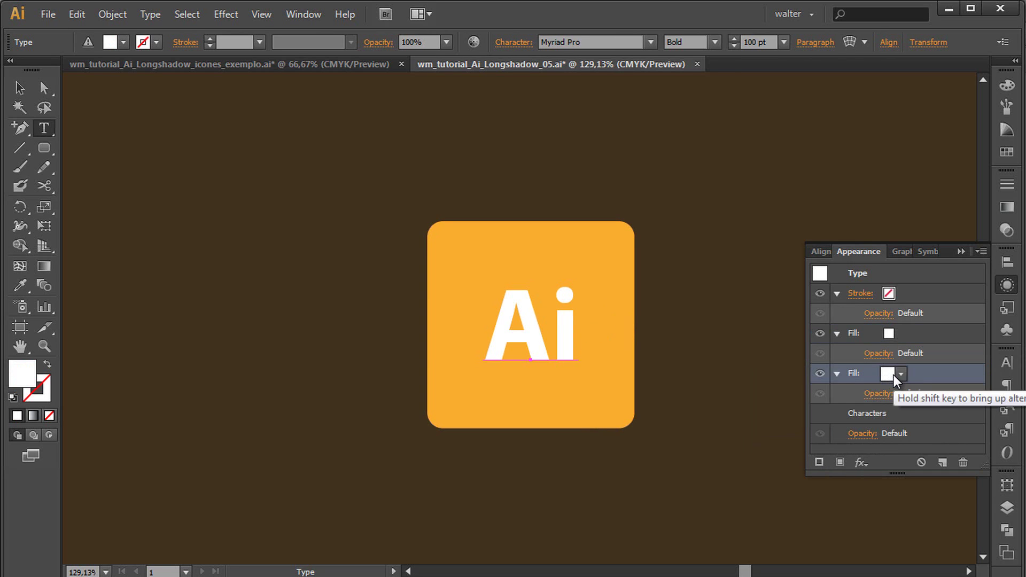
left_click(901, 375)
left_click(793, 402)
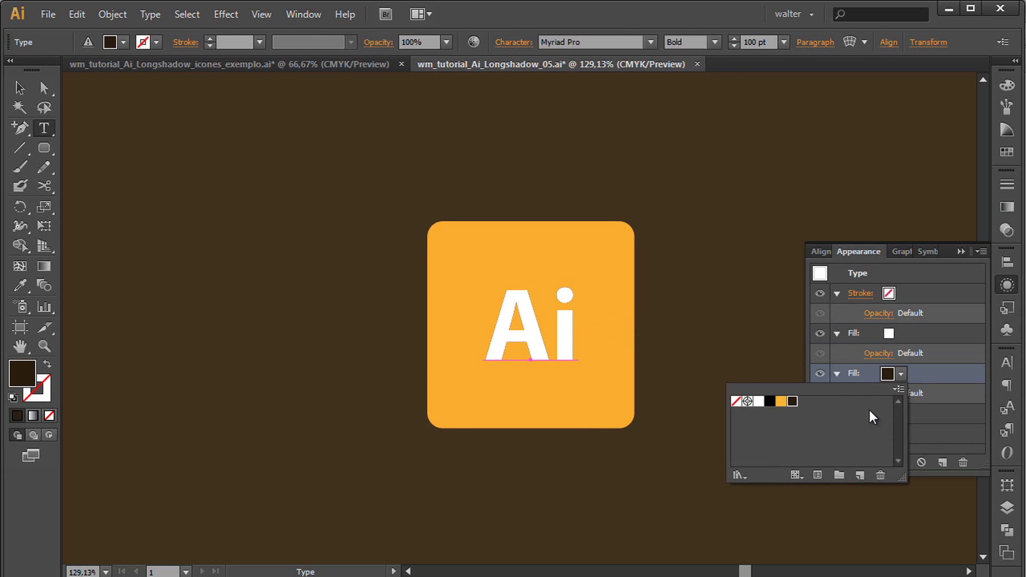
left_click(936, 431)
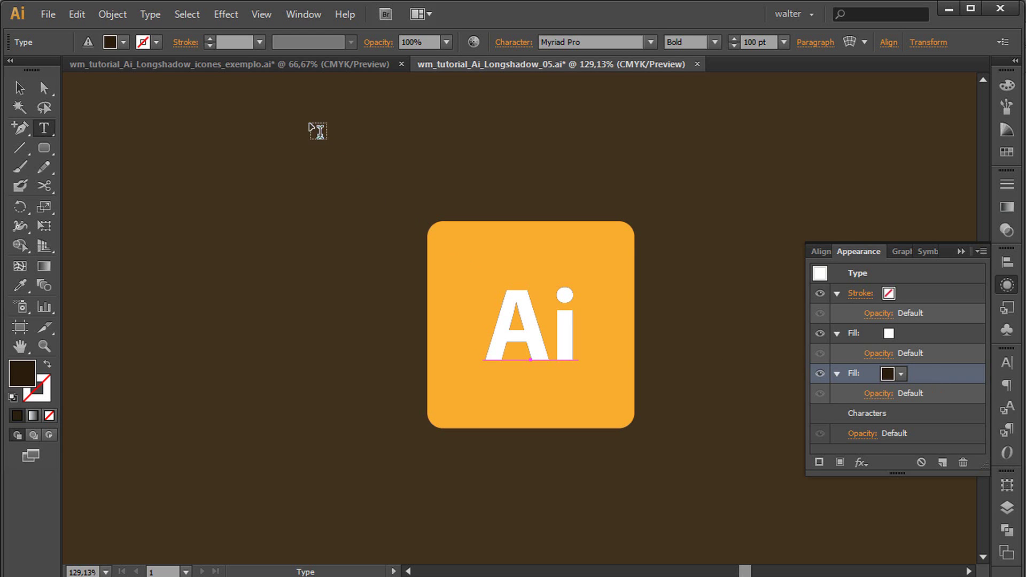
- Apply a Transform effect to the brown fill: move 0,5 px horizontally and vertically, 180 copies
left_click(227, 16)
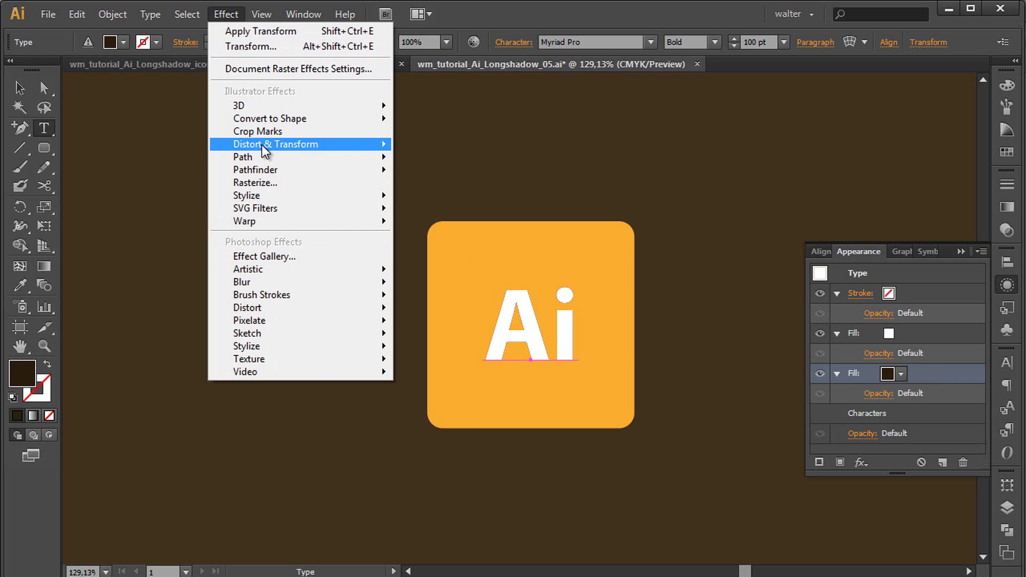
mouse_move(275, 145)
left_click(121, 200)
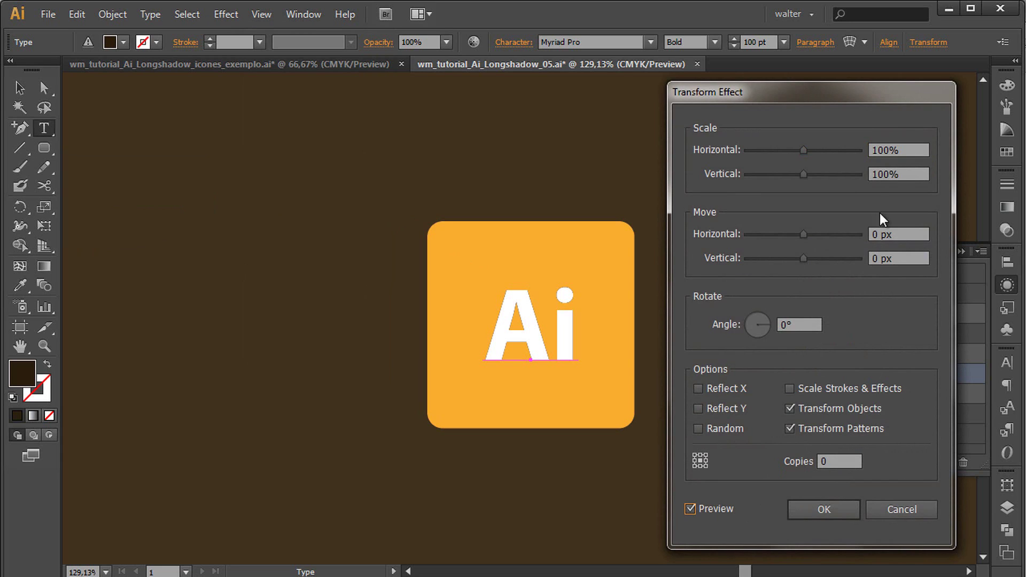
left_click(891, 240)
type("0,5")
left_click(901, 259)
type("0")
left_click(888, 239)
left_click(850, 461)
key("Up")
key("Up")
key("Up")
key("Up")
key("Up")
key("Up")
key("Up")
key("Up")
key("Up")
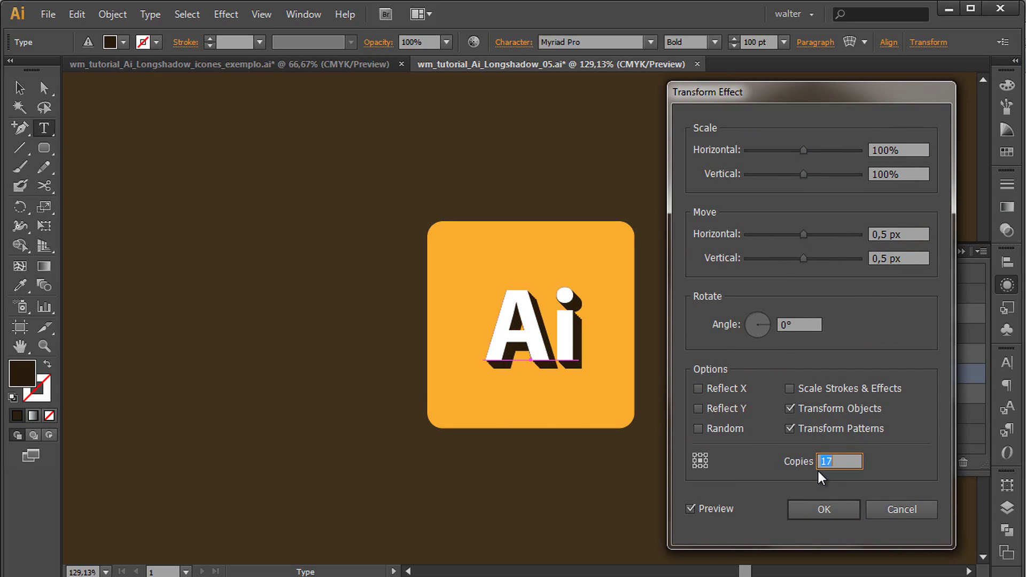
key("Up")
key("Up")
key("Up")
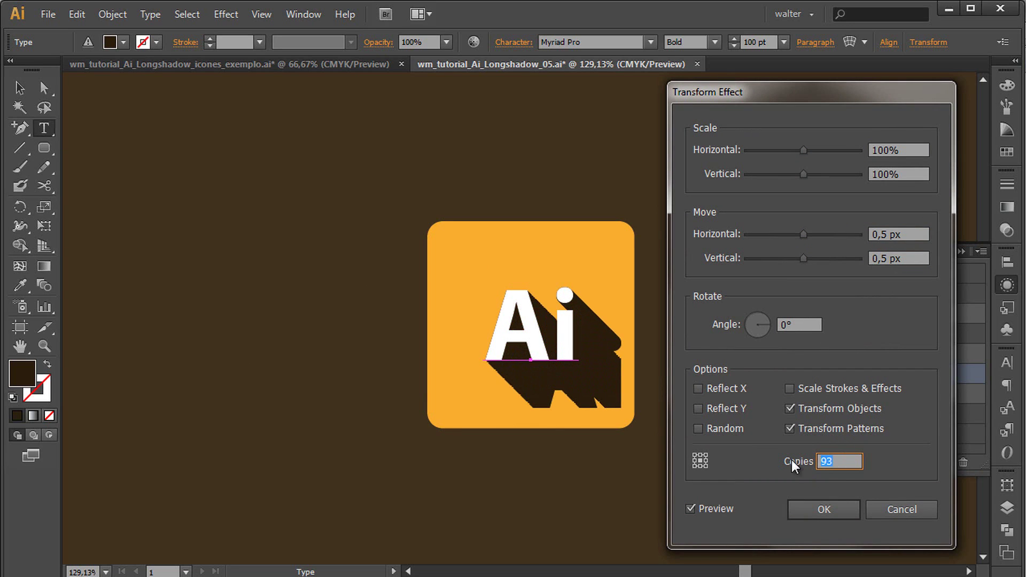
type("180")
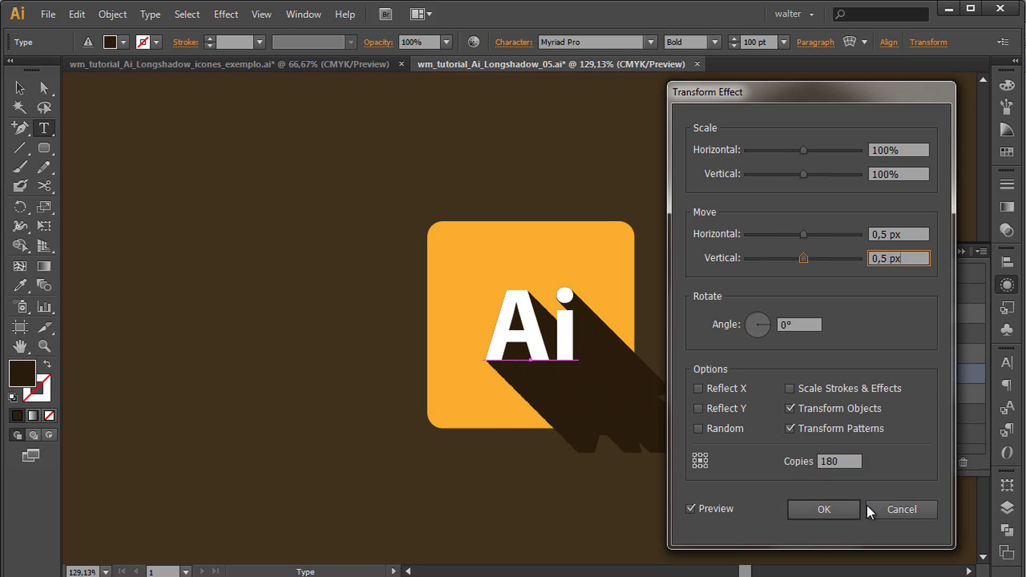
left_click(825, 508)
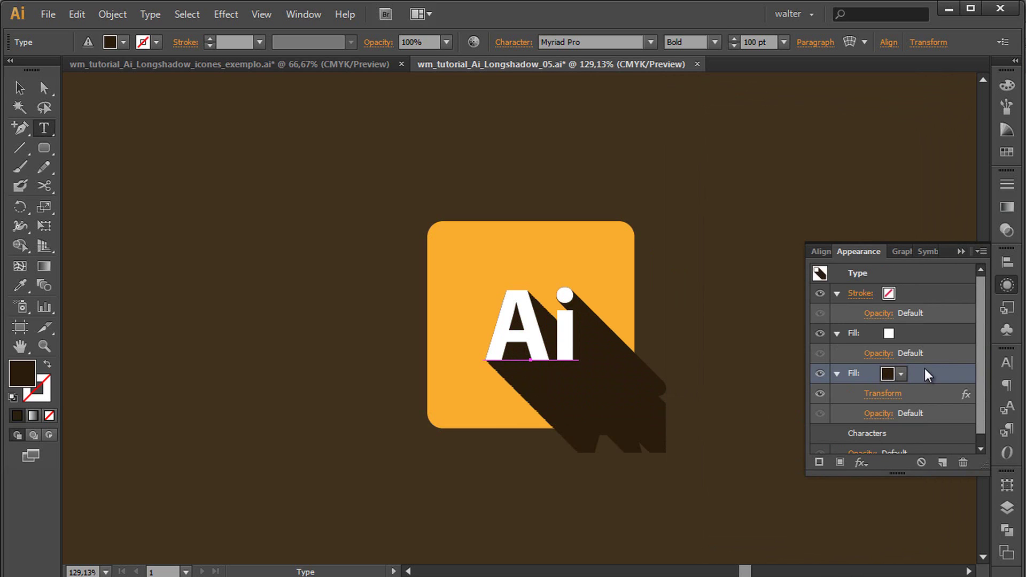
- Set the brown shadow fill to Multiply blending at 20% opacity
left_click(878, 414)
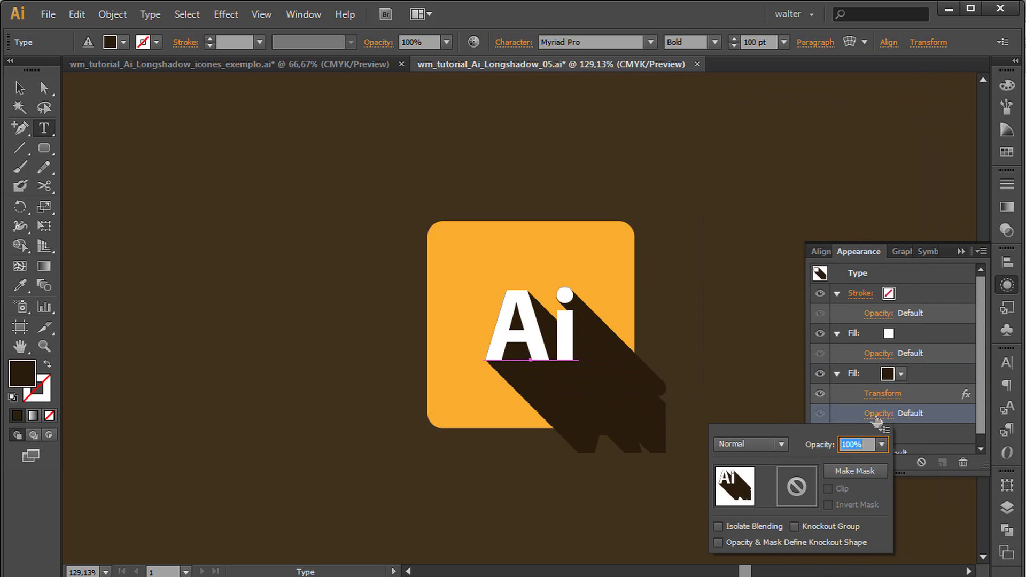
left_click(760, 442)
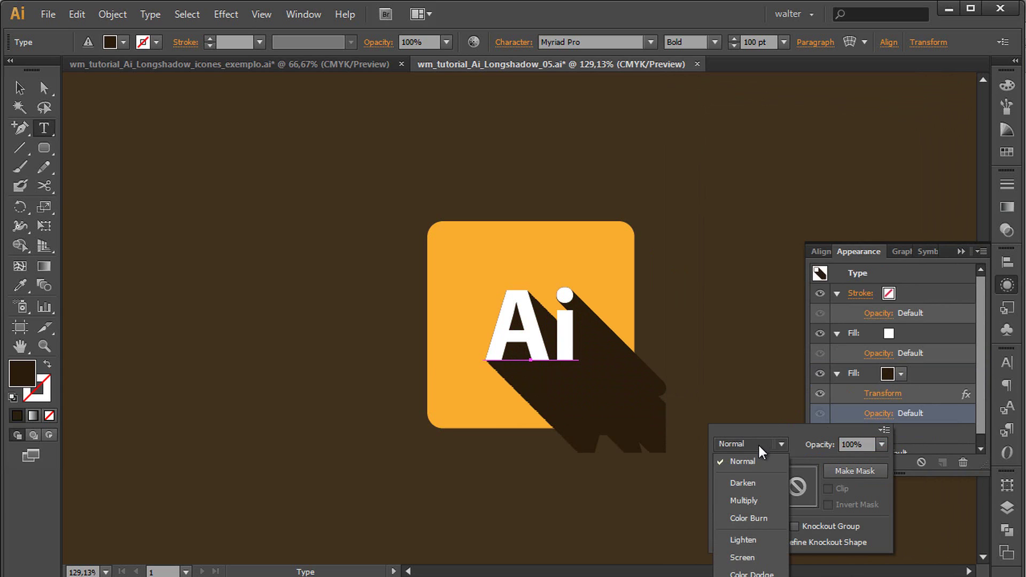
left_click(752, 500)
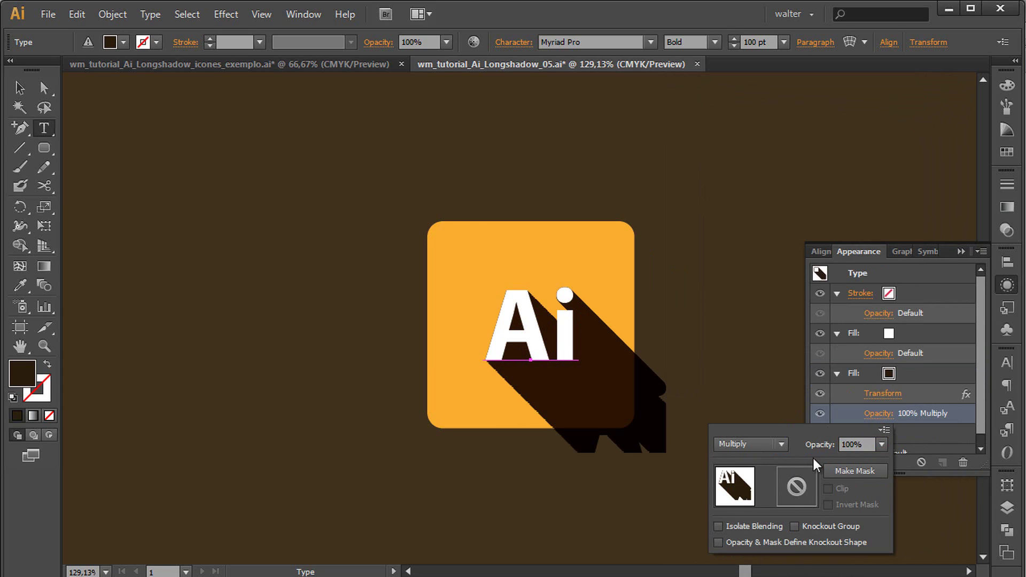
left_click(826, 444)
type("20")
key("Return")
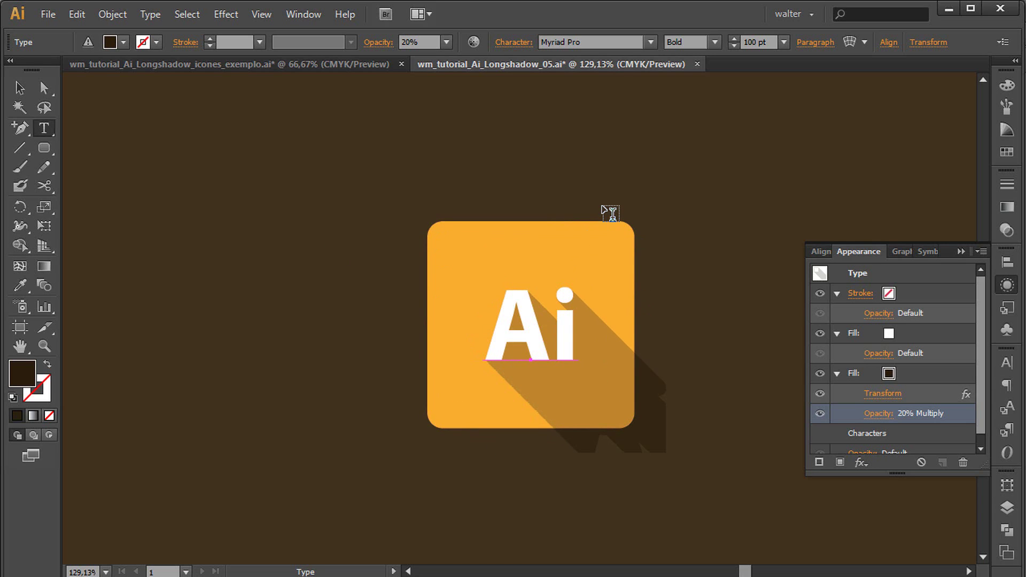
key("Escape")
left_click(616, 240)
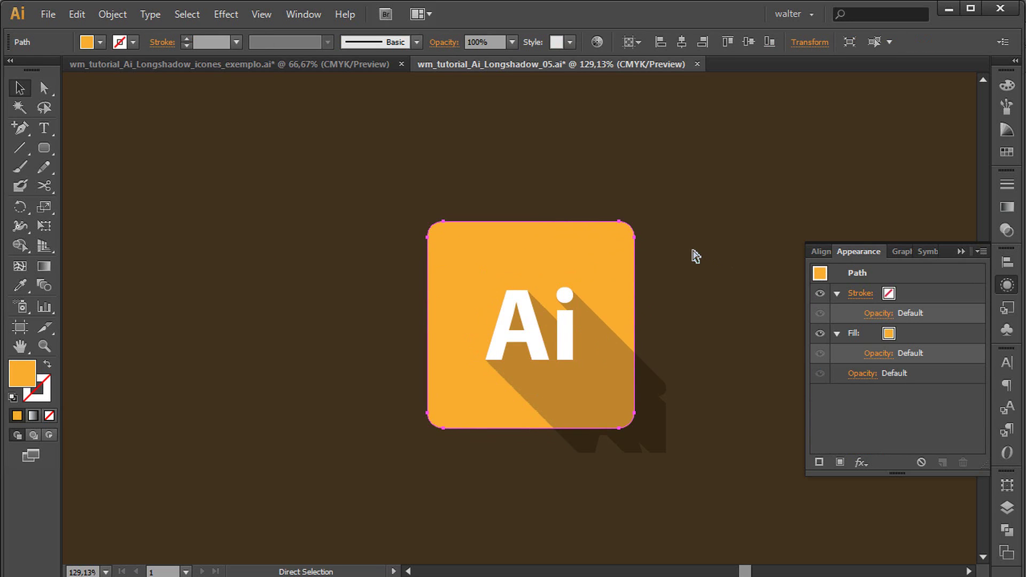
- Clip the Ai text and its long shadow to the orange rounded square with a clipping mask
left_click(563, 357)
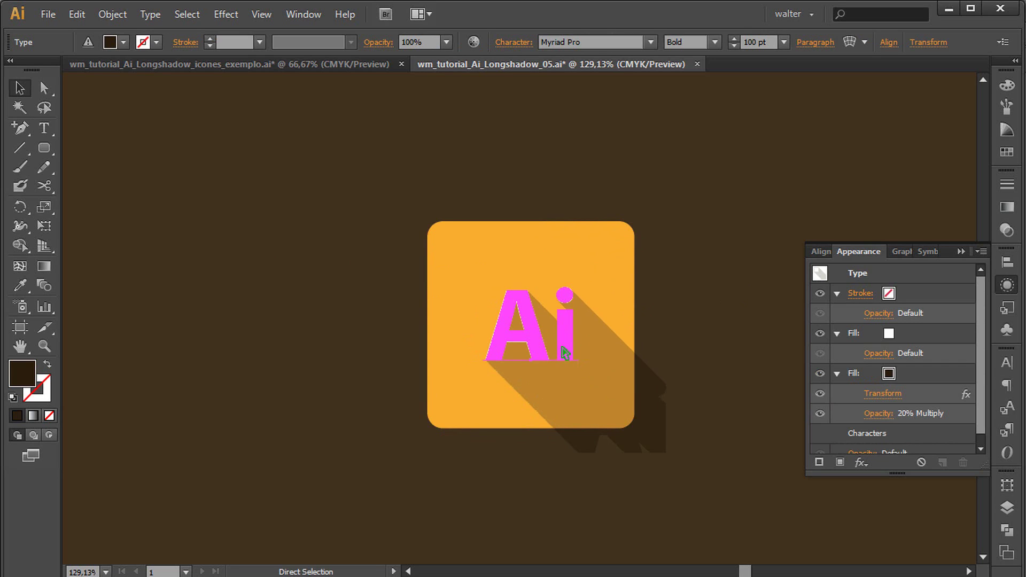
left_click(562, 352)
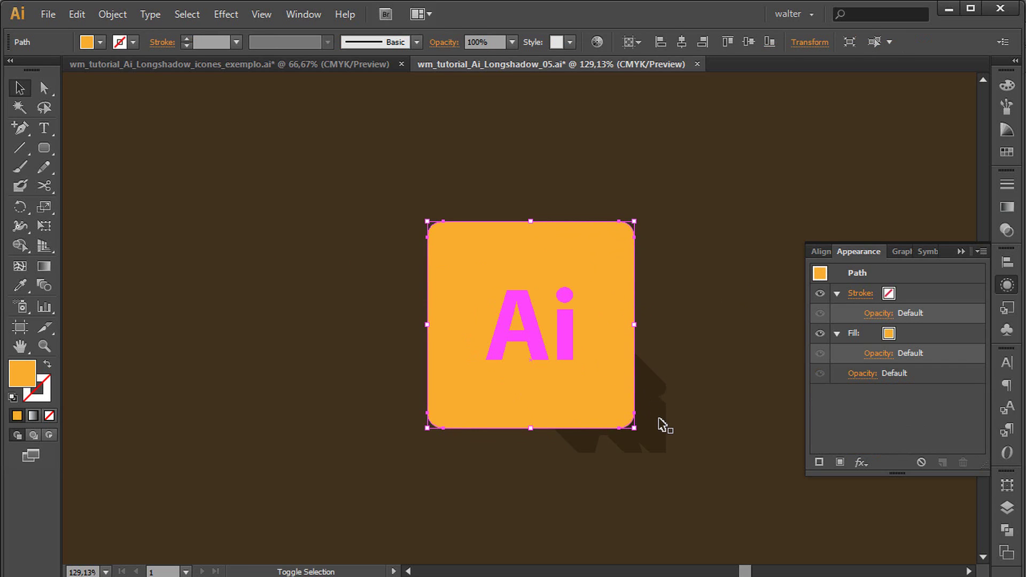
key("ctrl+a")
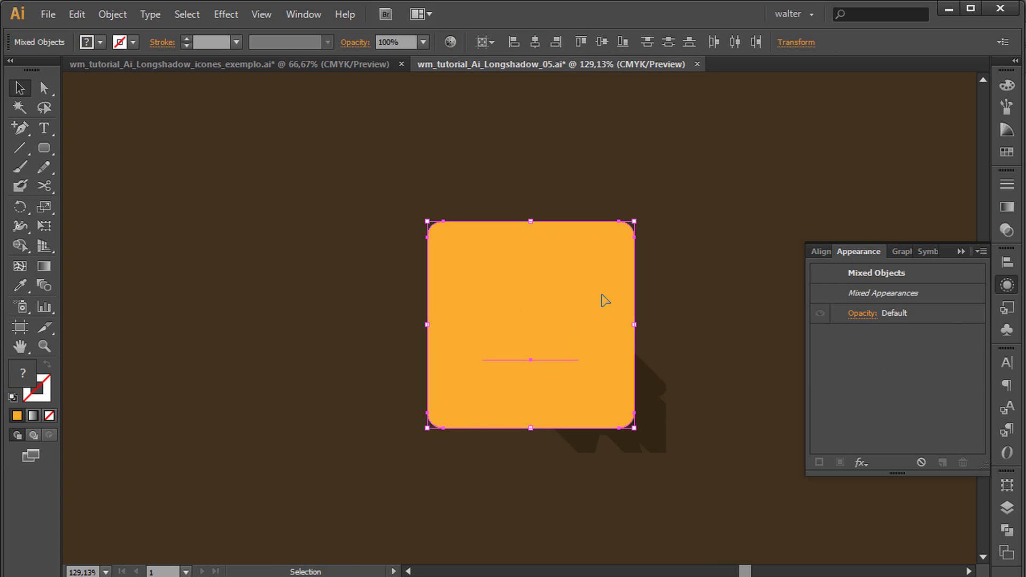
key("ctrl")
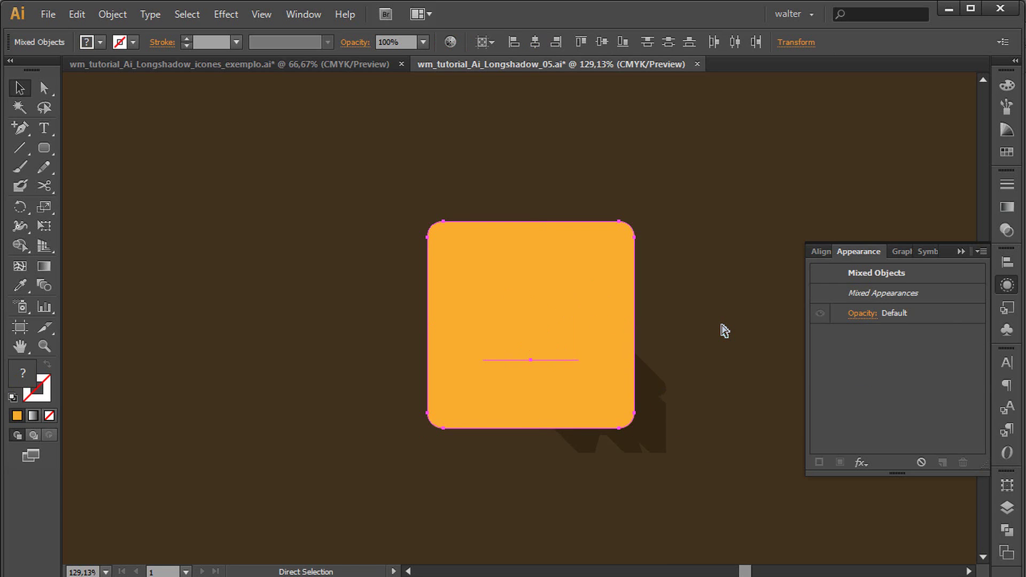
key("ctrl+g")
key("ctrl+shift+a")
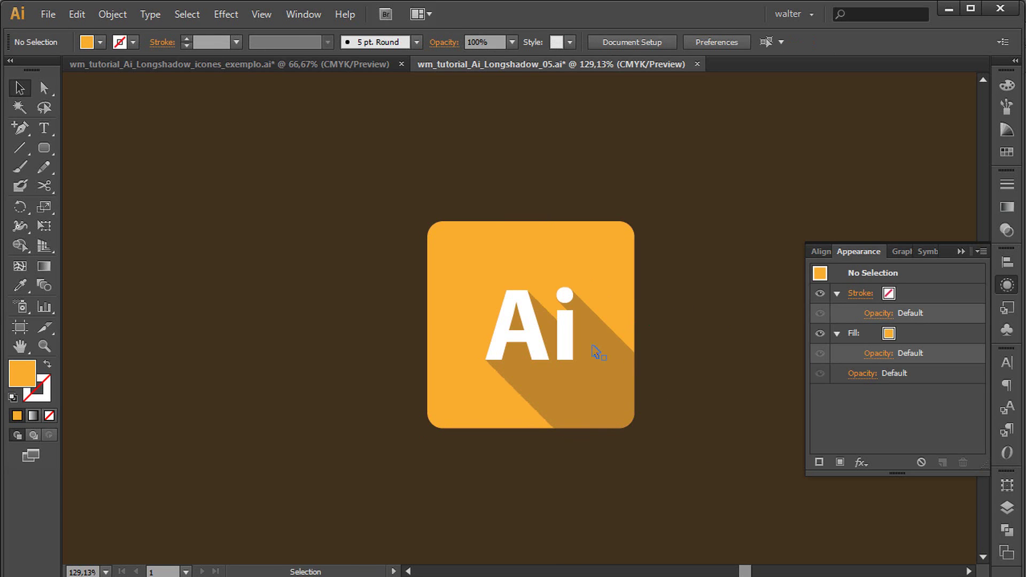
left_click_drag(594, 352, 673, 320)
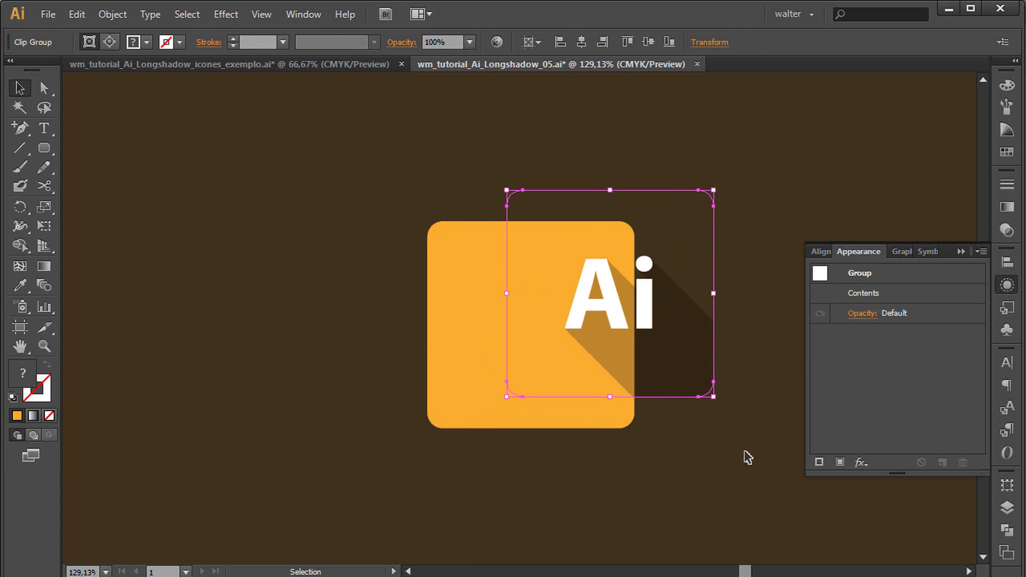
key("ctrl+z")
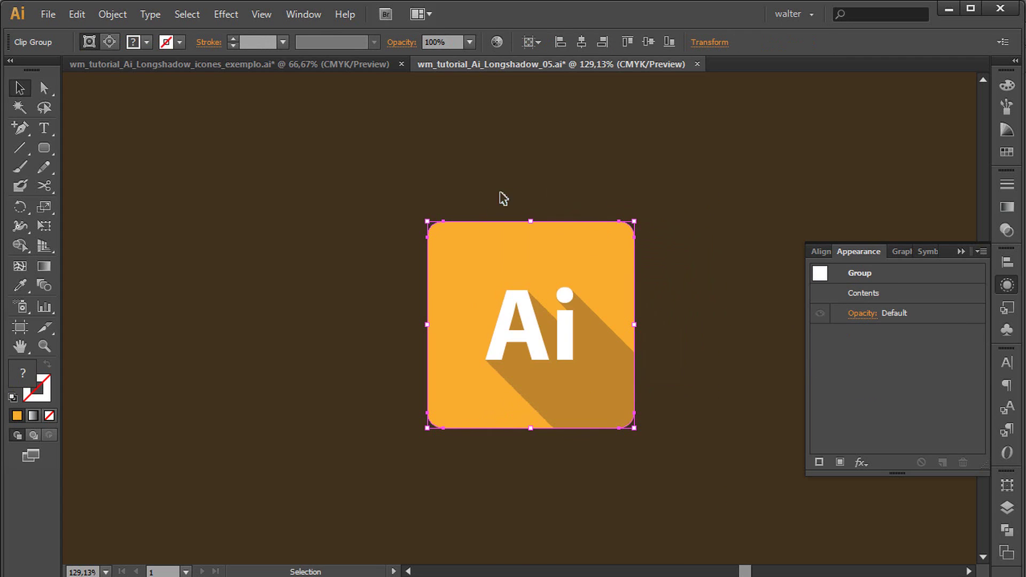
left_click(685, 258)
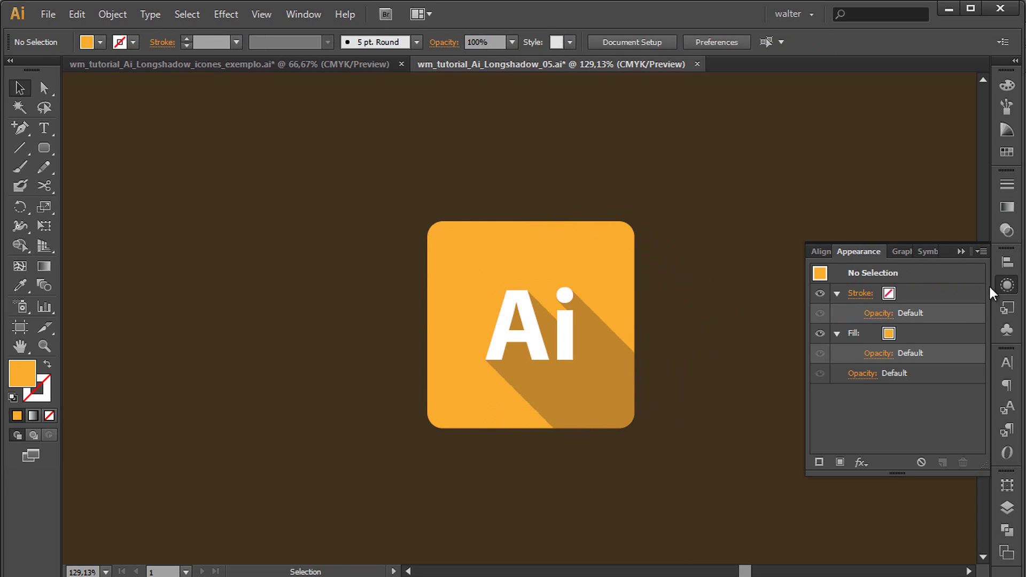
- Show the Graphic Styles panel and briefly test-move the clipped Ai group
left_click(1008, 308)
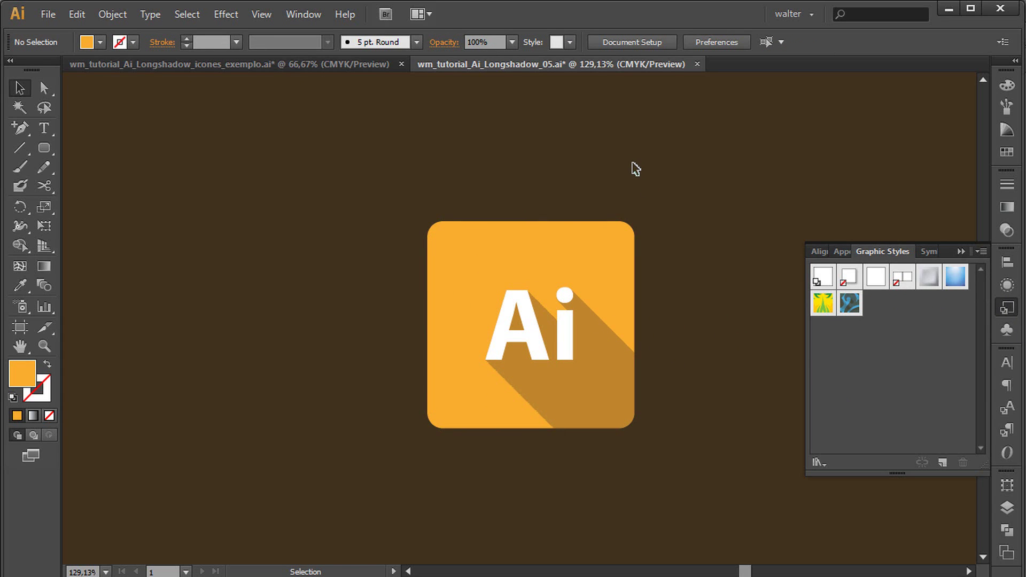
key("a")
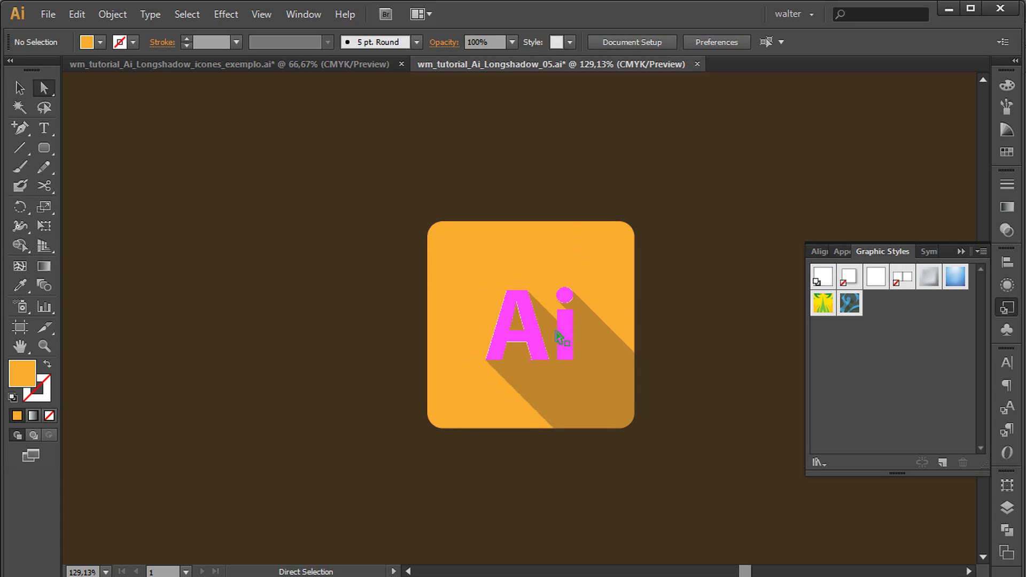
key("v")
left_click_drag(563, 319, 615, 260)
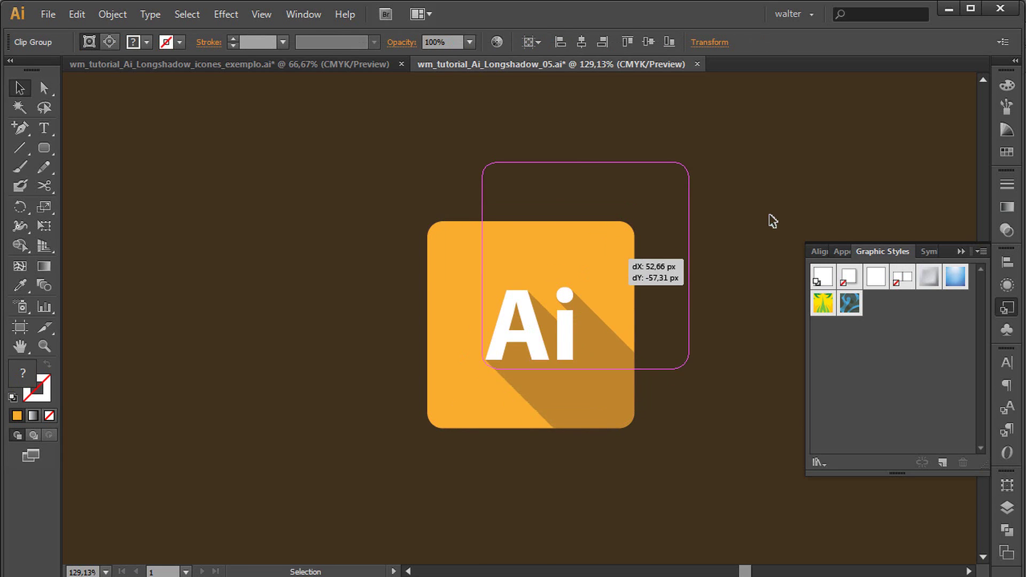
key("ctrl+z")
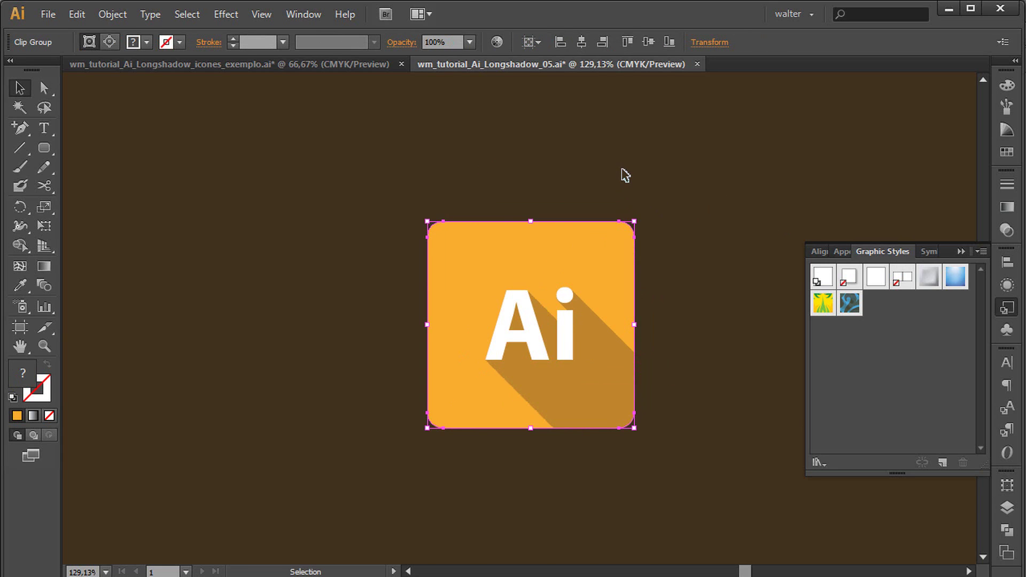
key("a")
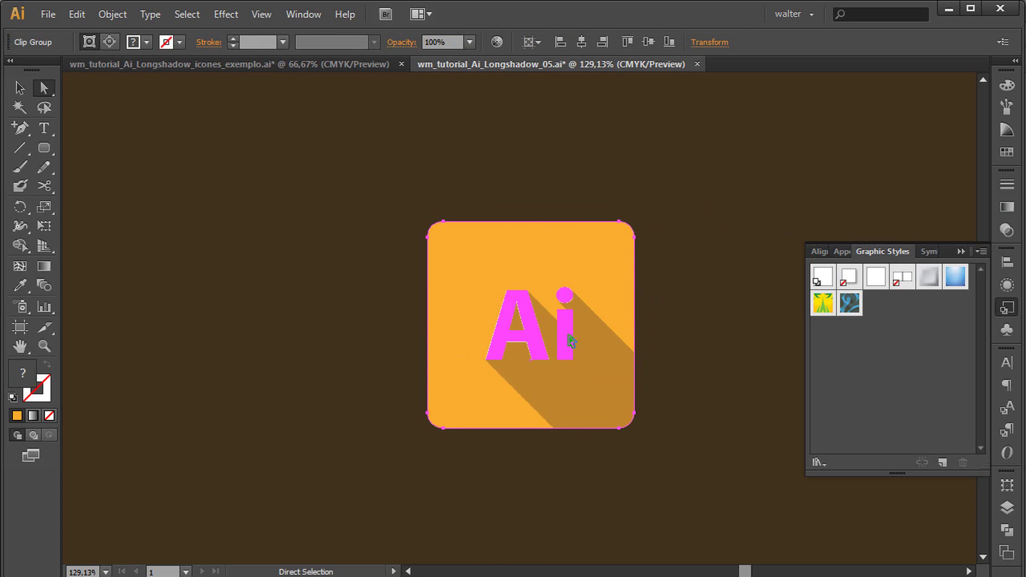
left_click(681, 307)
- Copy the Ai text alone and switch to wm_tutorial_Ai_Longshadow_icones_exemplo.ai
left_click(573, 337)
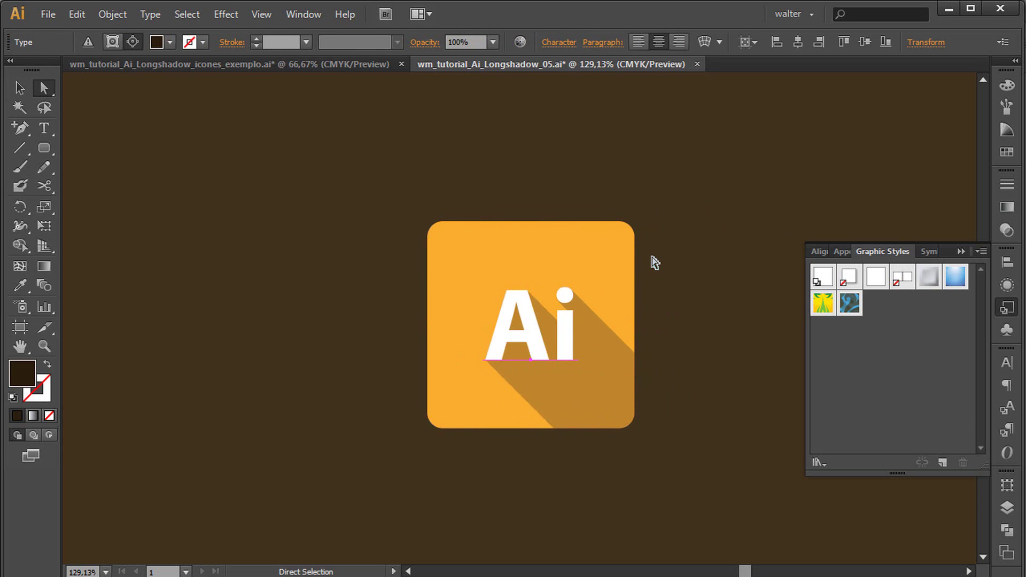
key("v")
key("a")
left_click(341, 66)
- Paste the Ai text, drag it into Graphic Styles as a new style, then delete it
key("ctrl+v")
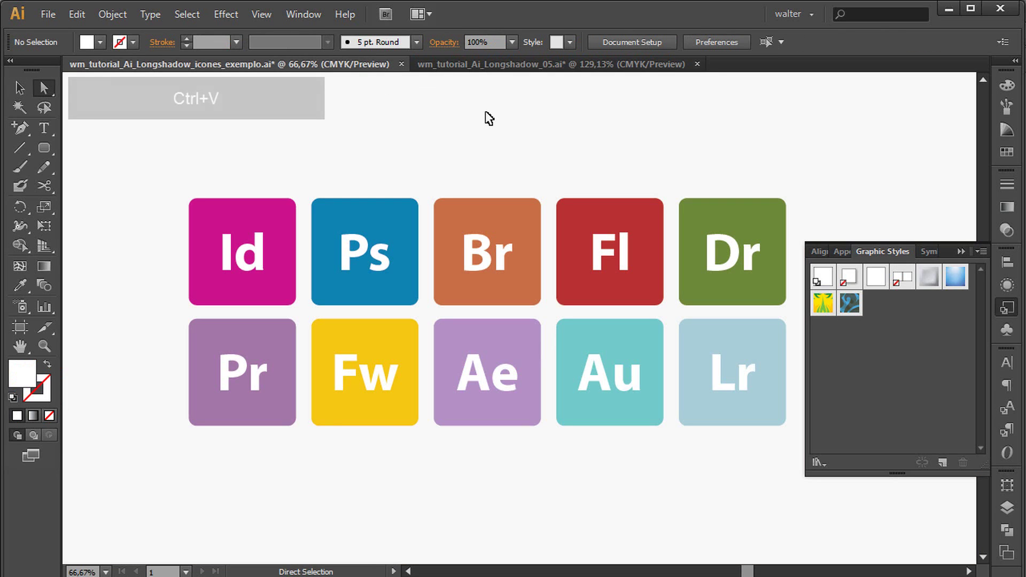
key("v")
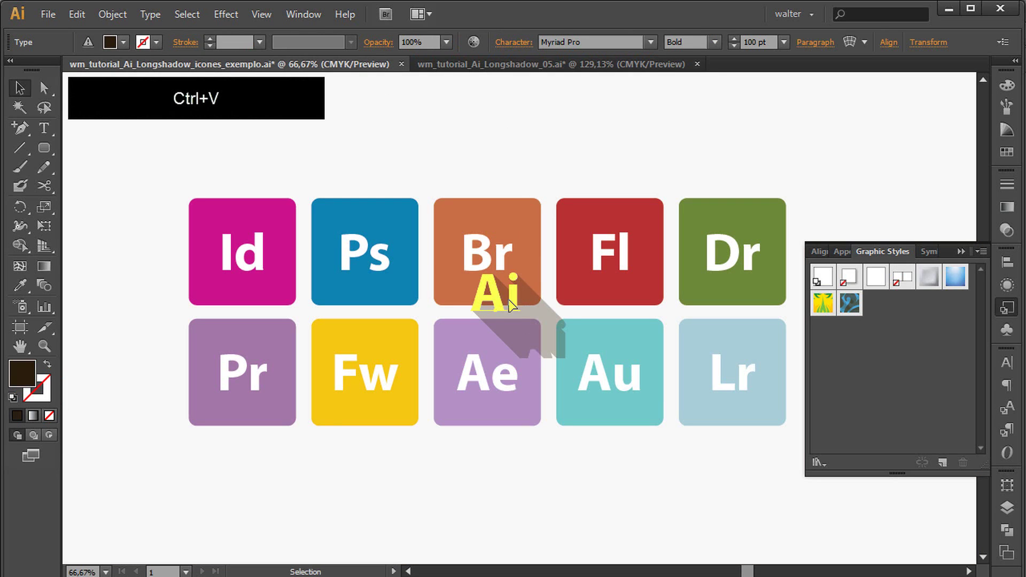
mouse_move(512, 299)
left_mouse_down()
mouse_move(517, 146)
mouse_move(870, 284)
mouse_move(867, 316)
left_mouse_up()
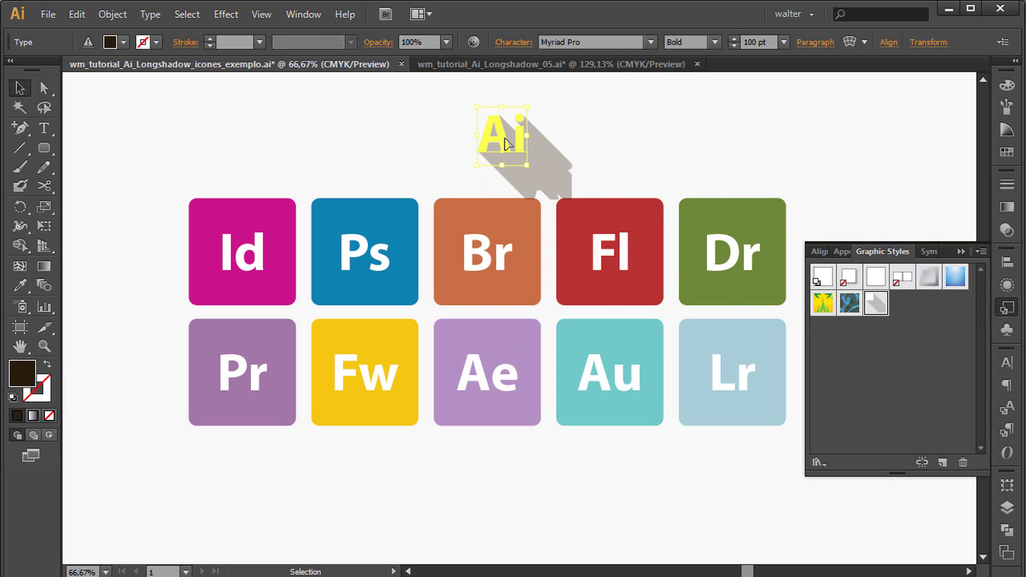
key("Delete")
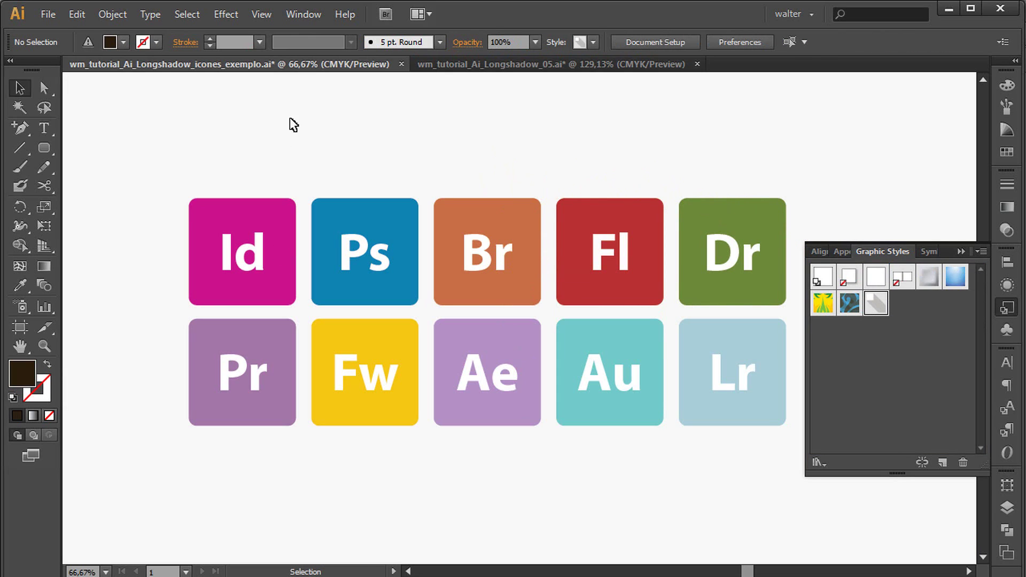
- Apply the new long-shadow graphic style to the letters of all ten icons, Id through Lr
left_click(243, 262, "ctrl")
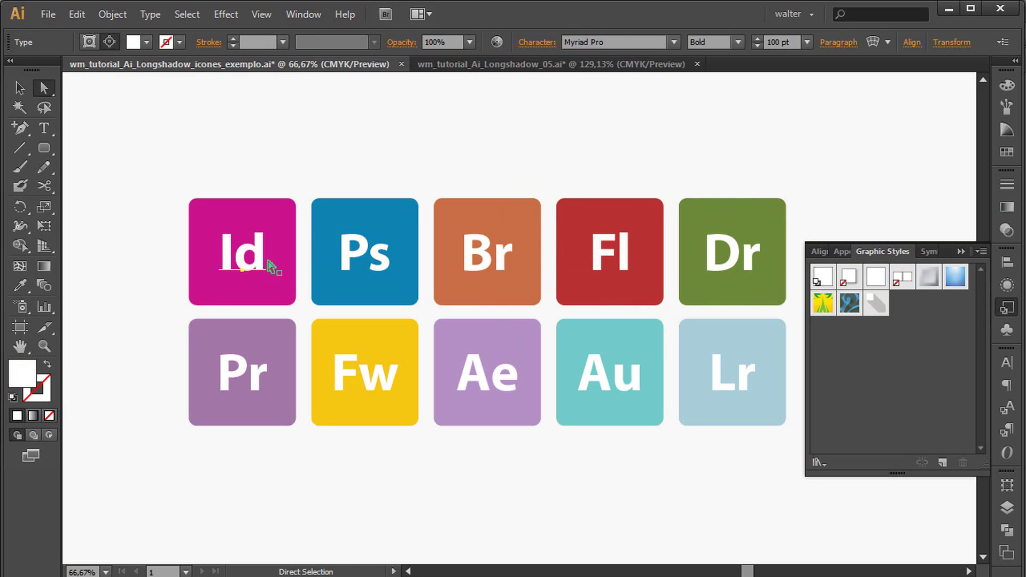
left_click(361, 261, "ctrl+shift")
left_click(490, 262, "ctrl+shift")
left_click(724, 256, "shift")
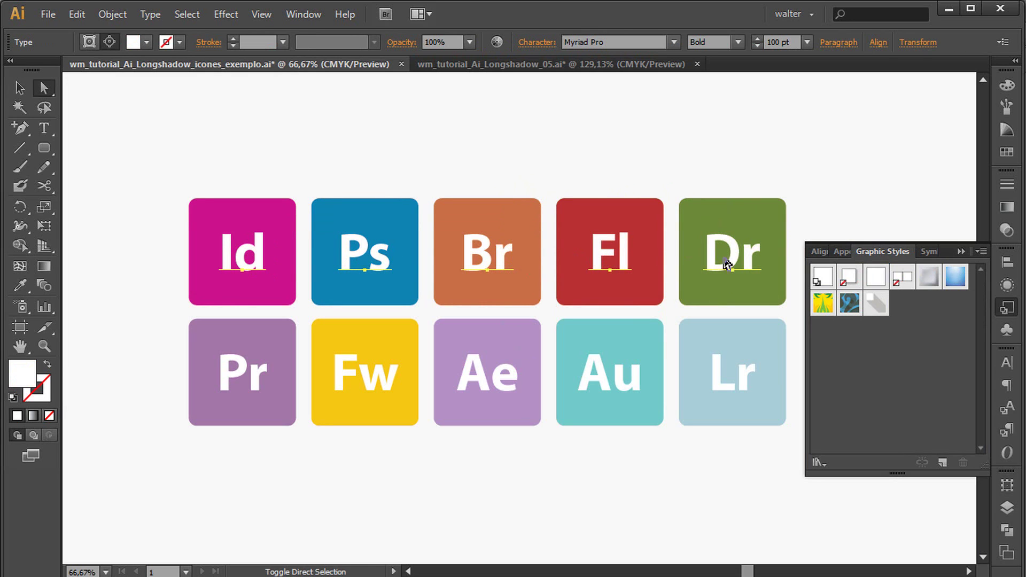
left_click(725, 384, "shift")
left_click(607, 377, "shift")
left_click(492, 390, "shift")
left_click(365, 382, "shift")
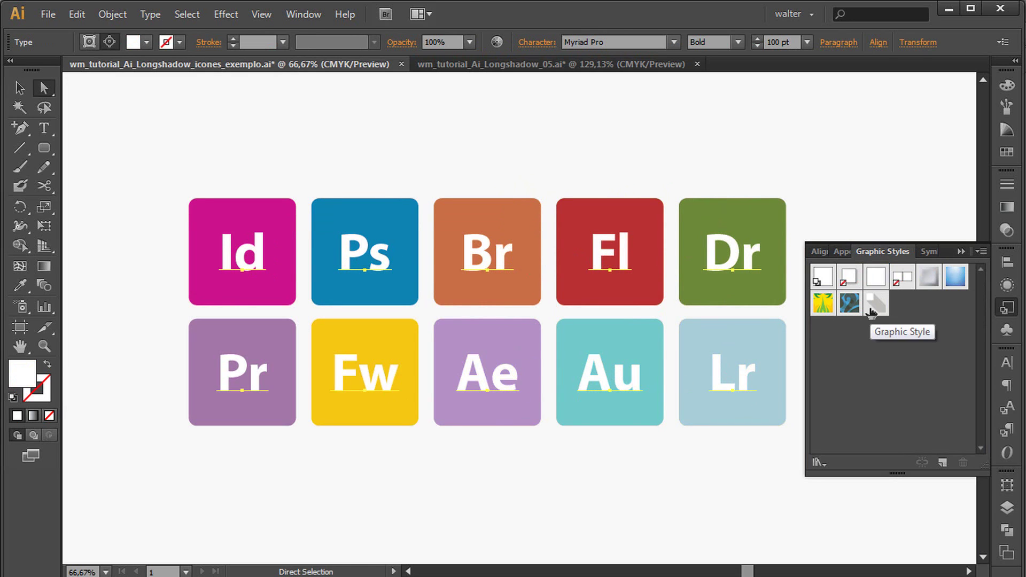
left_click(871, 312)
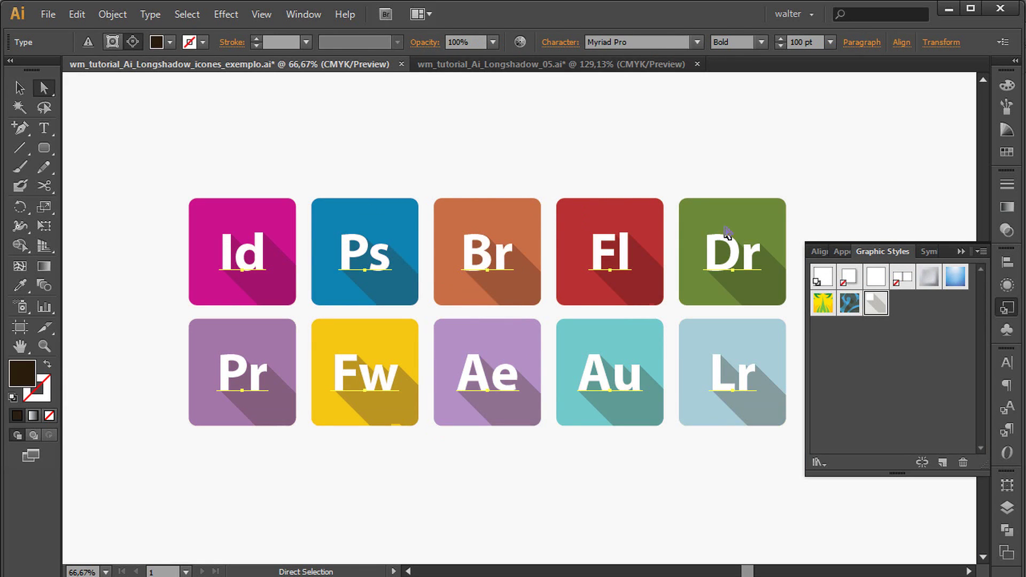
left_click(364, 147)
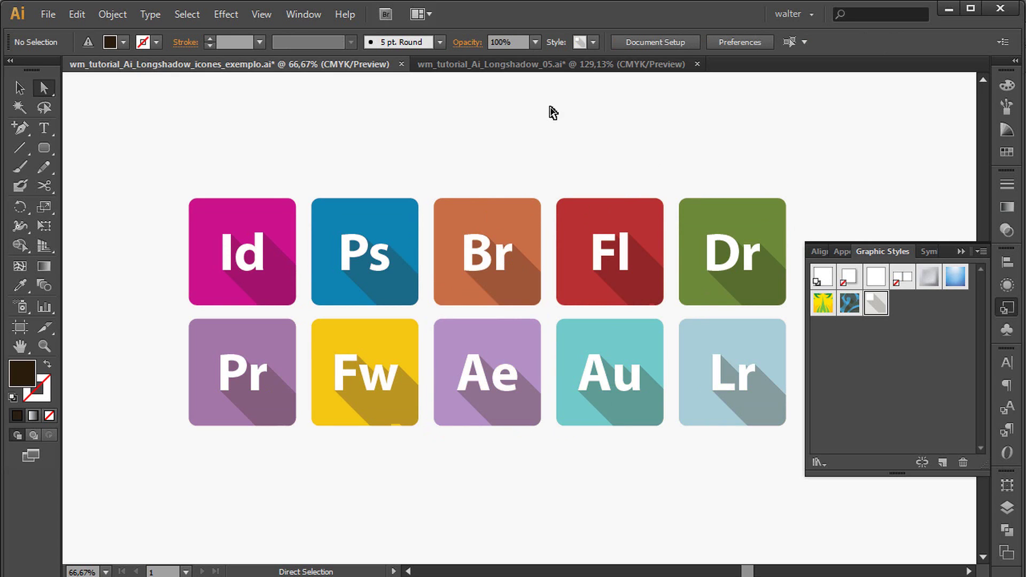
- Return to wm_tutorial_Ai_Longshadow_05.ai and test the shadow by retyping the letters as 'Ps'
left_click(534, 63)
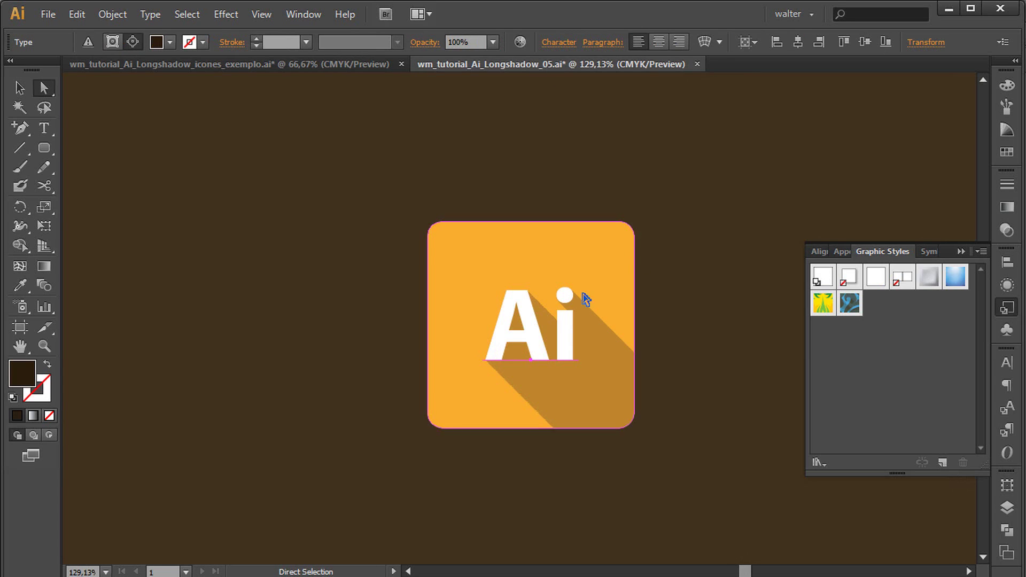
left_click(568, 323)
double_click(562, 334)
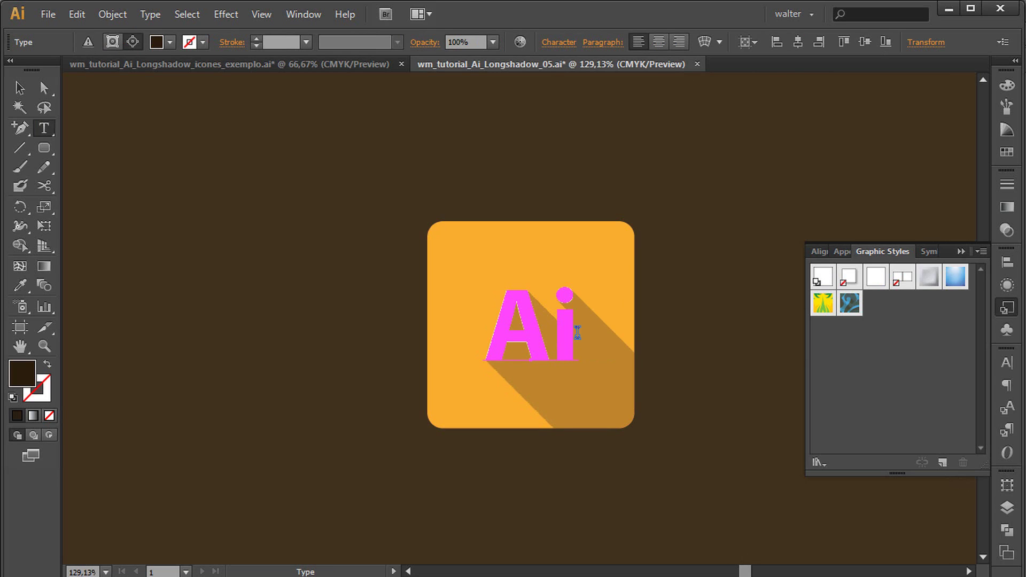
left_click_drag(577, 332, 493, 327)
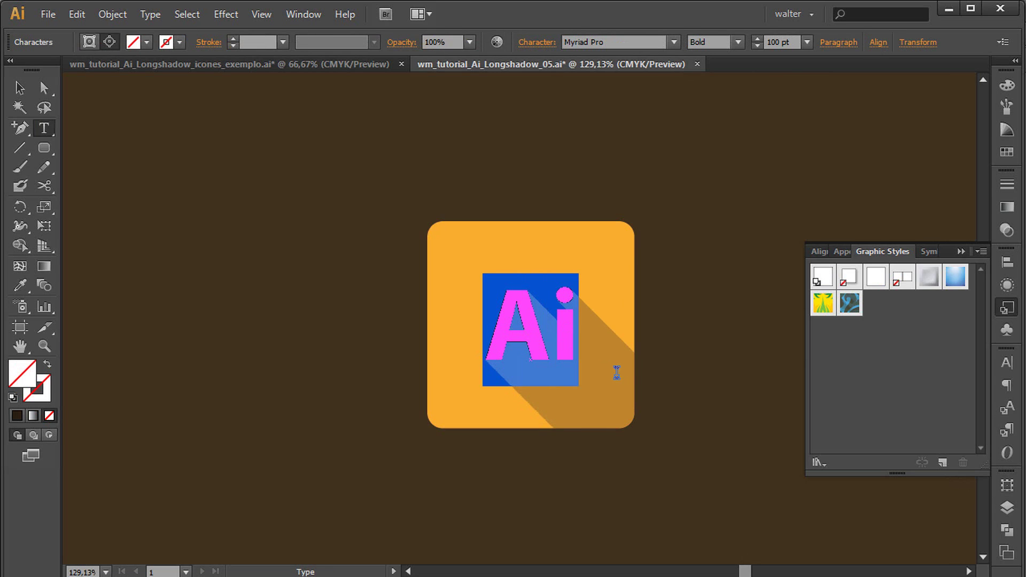
type("Ps")
key("Escape")
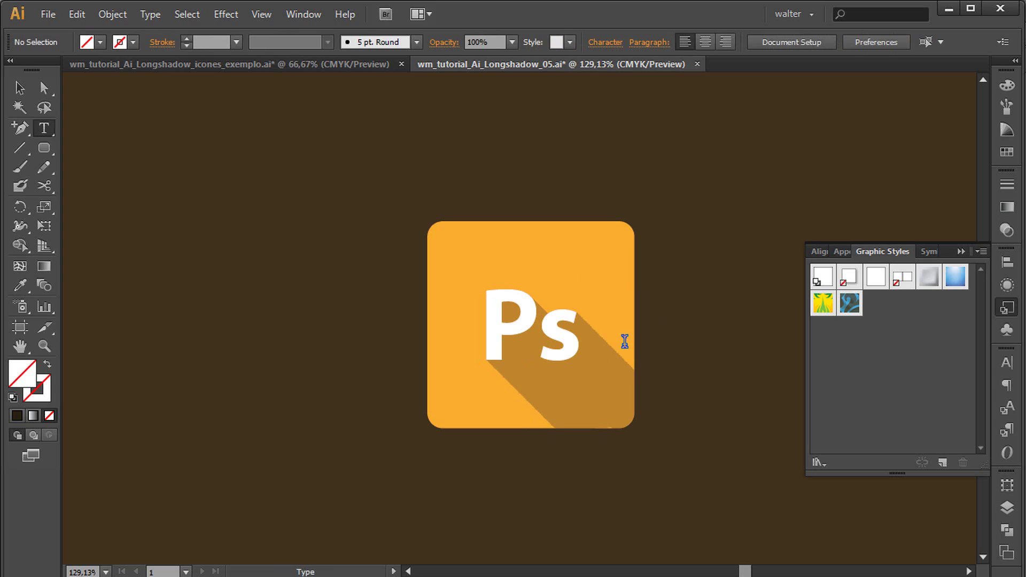
left_click_drag(582, 336, 482, 336)
type("Ai")
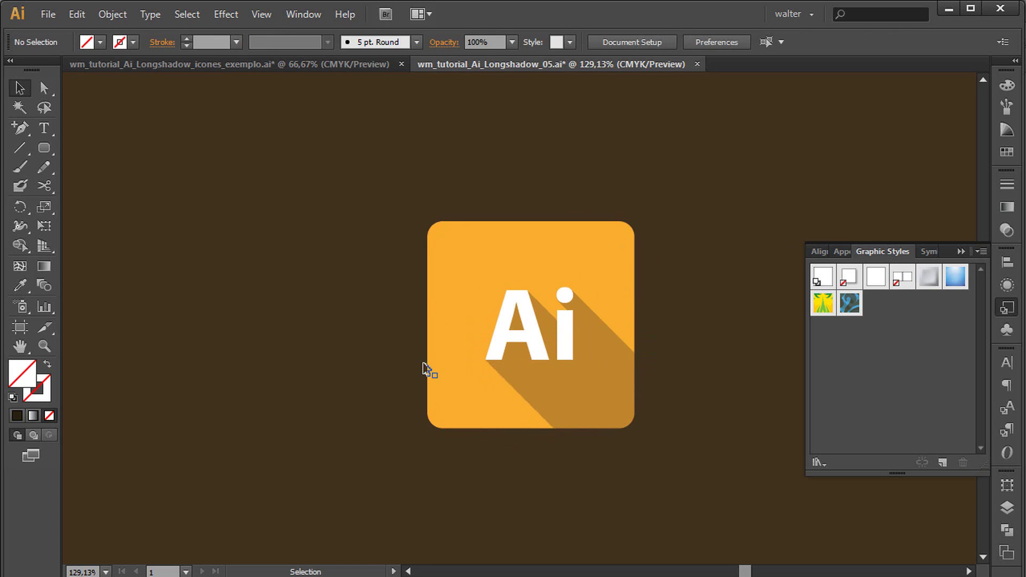
- Select the orange icon's square, letters and shadow, then bring up the Swatches panel
key("space")
left_click_drag(626, 314, 587, 267)
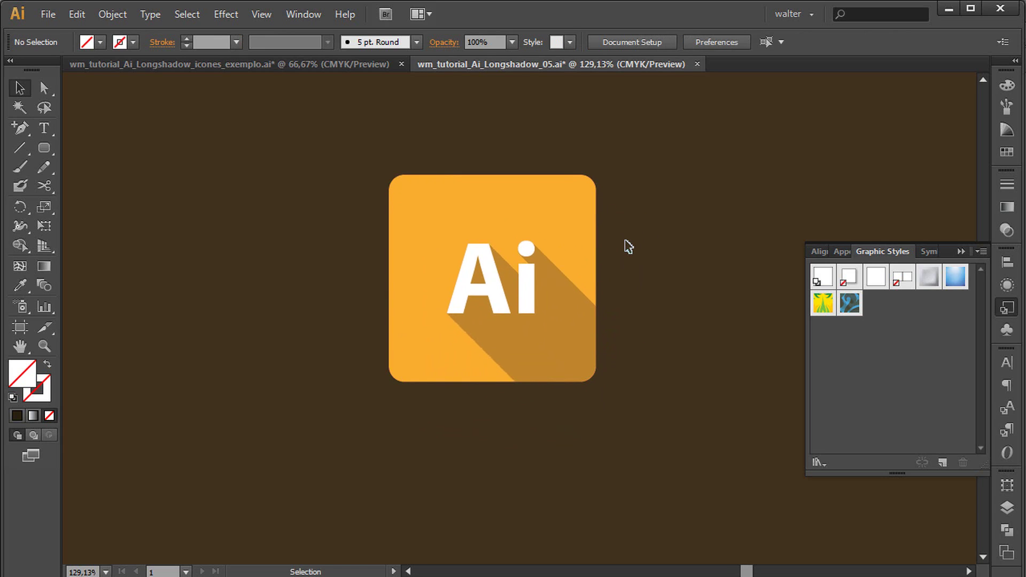
left_click(571, 201)
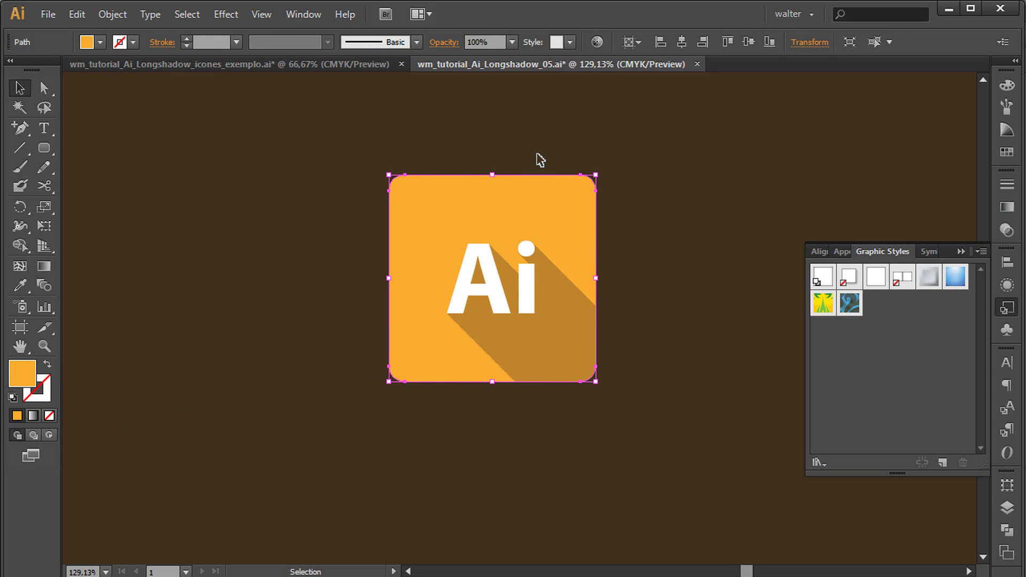
left_click(522, 287)
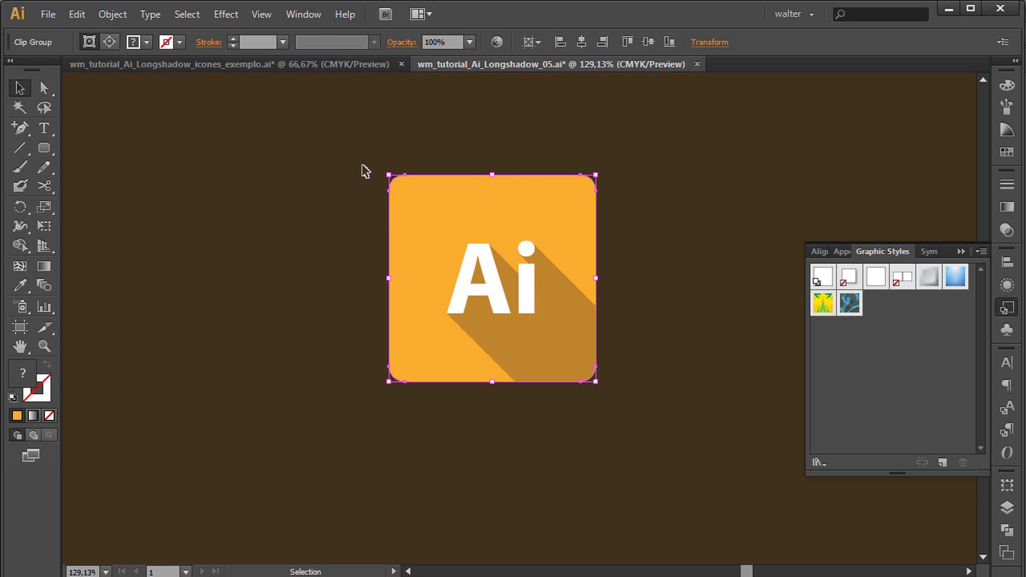
left_click(379, 142)
left_click(436, 191, "ctrl")
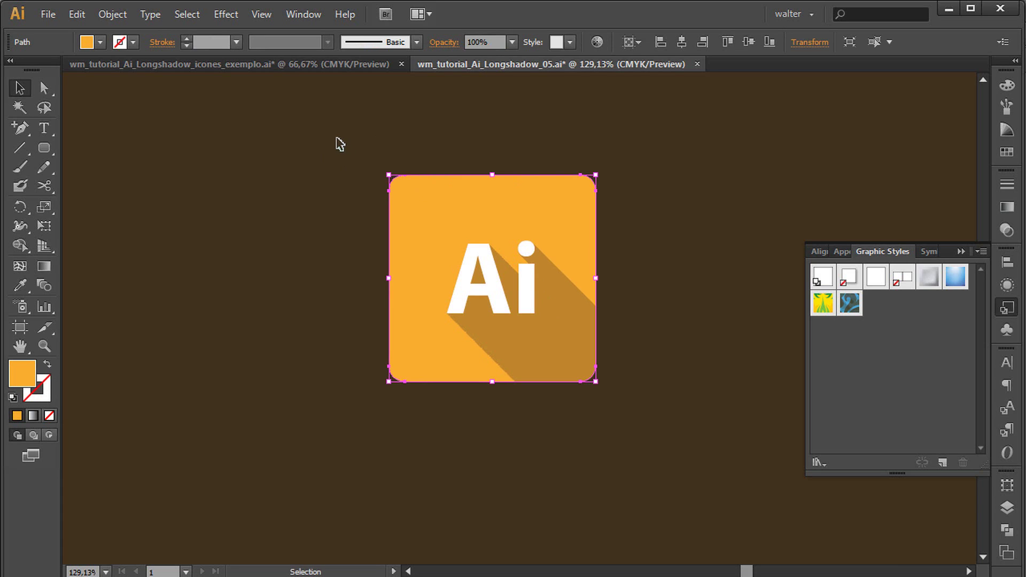
left_click_drag(337, 138, 667, 436)
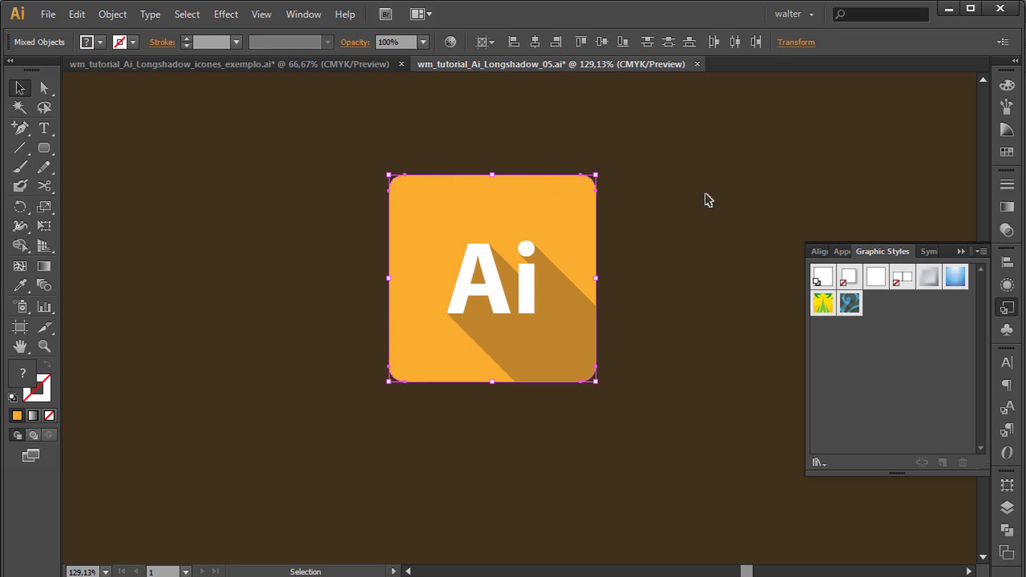
left_click_drag(677, 127, 297, 479)
key("a")
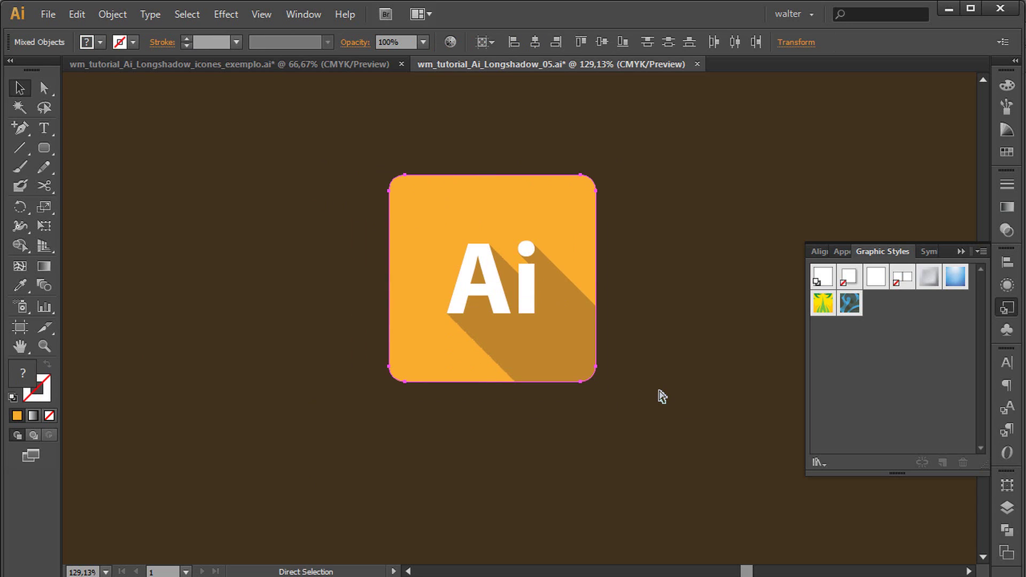
left_click(663, 396, "ctrl")
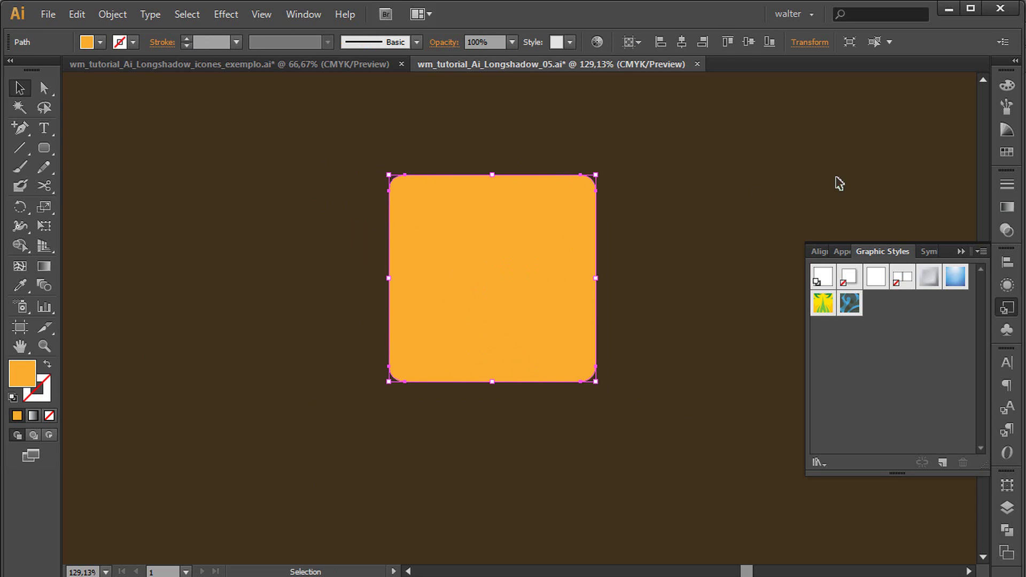
left_click(1007, 151)
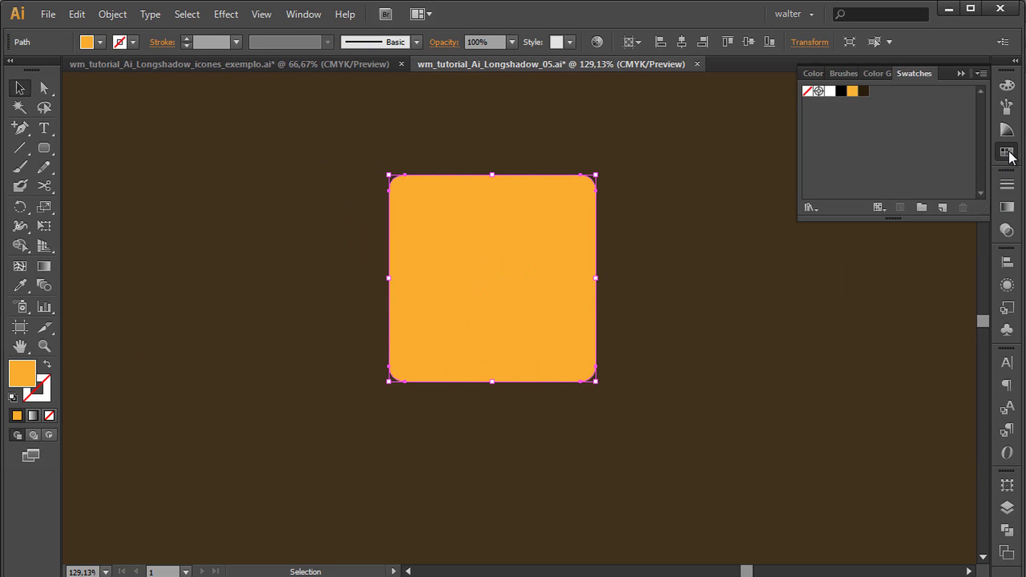
- Fill the rounded square dark brown and place a copy down and to the right
left_click(863, 92)
left_click(727, 338)
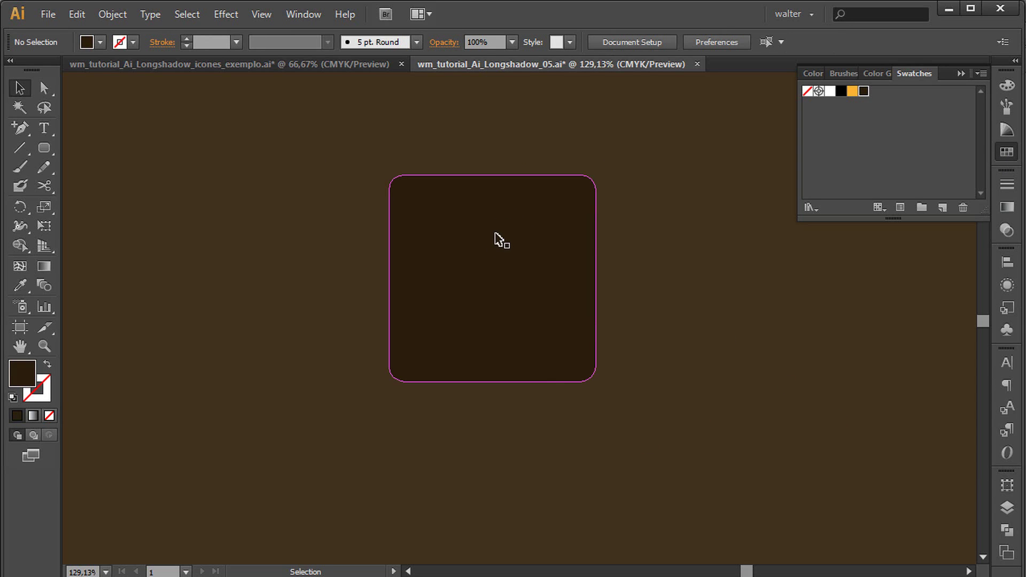
mouse_move(484, 222)
left_mouse_down()
mouse_move(506, 236)
mouse_move(657, 459)
mouse_move(692, 378)
mouse_move(636, 403)
mouse_move(719, 364)
mouse_move(719, 412)
mouse_move(684, 419)
mouse_move(700, 434)
left_mouse_up()
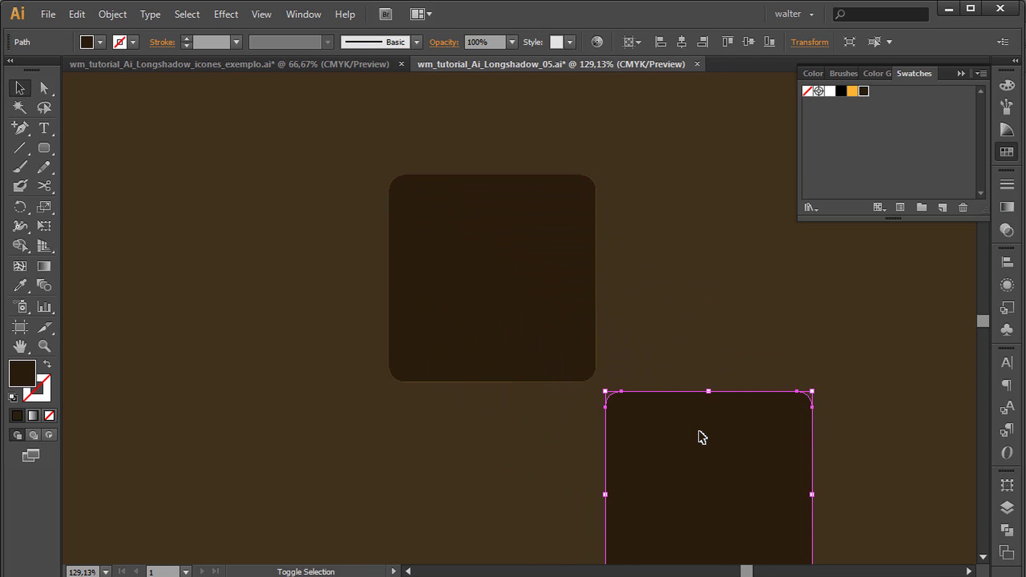
left_click(689, 242)
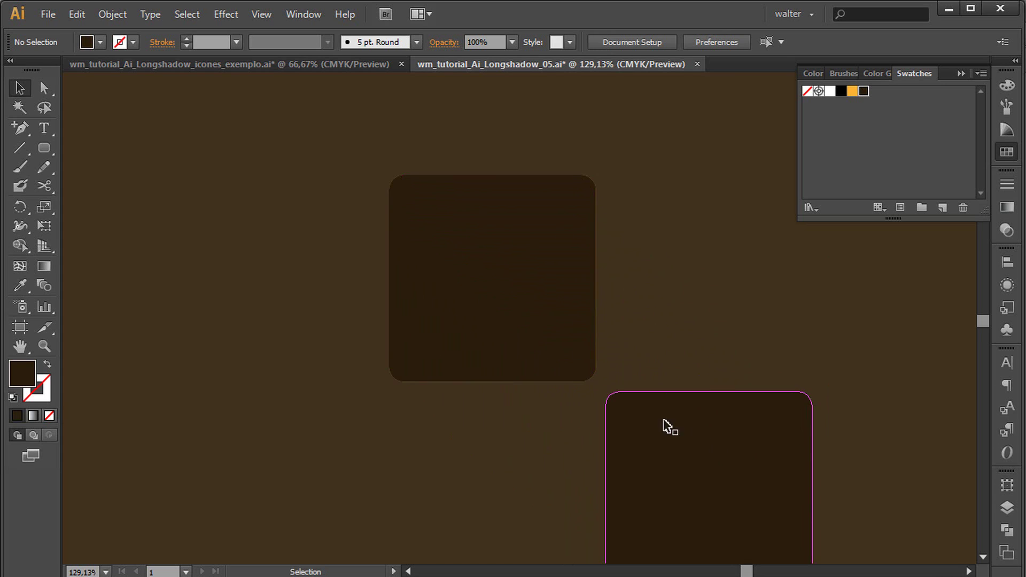
- Select both dark brown squares and blend them together with Ctrl+Alt+B
left_click(502, 230)
left_click(720, 443, "shift")
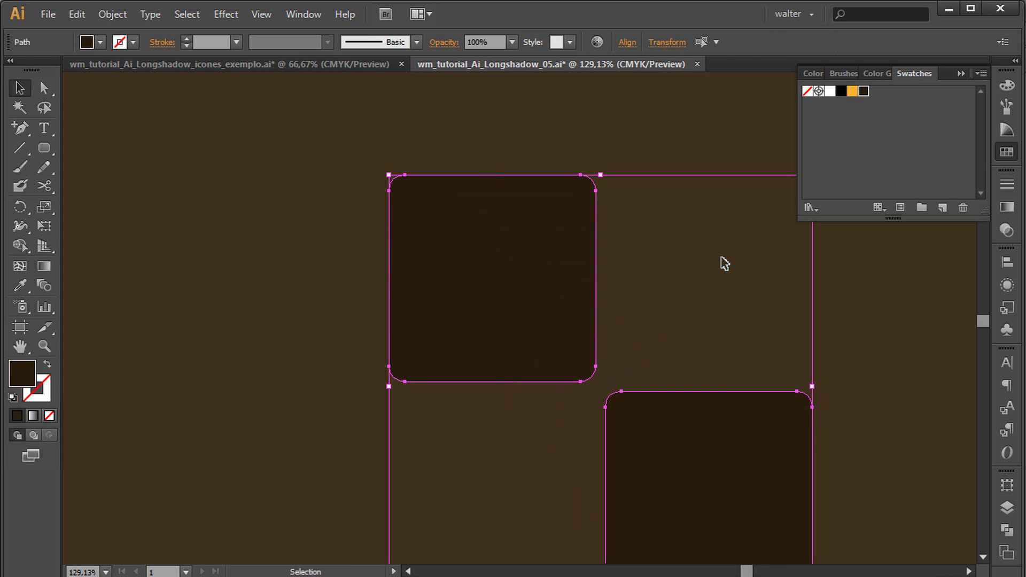
left_click_drag(707, 314, 672, 261)
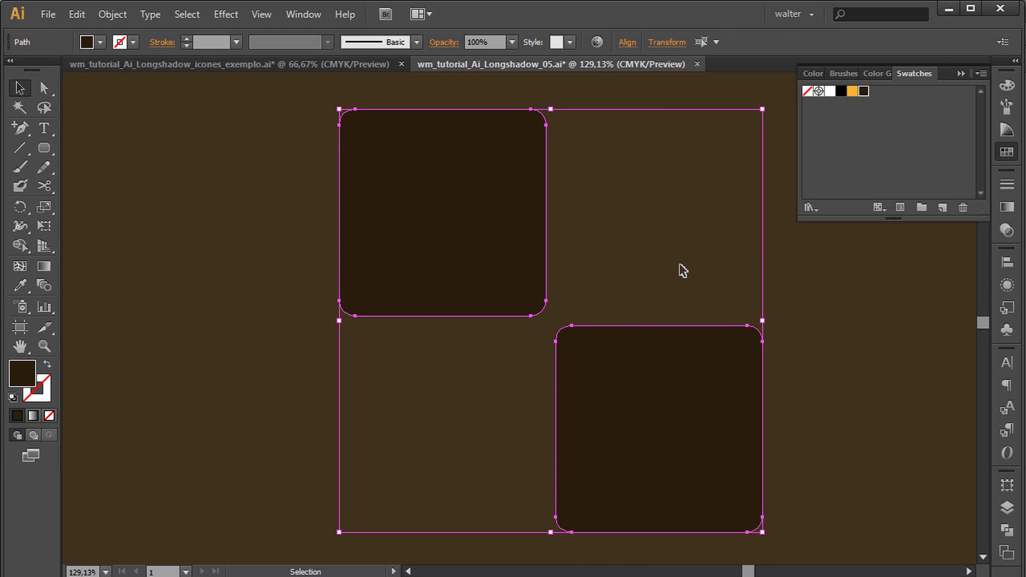
key("ctrl")
key("ctrl+alt+b")
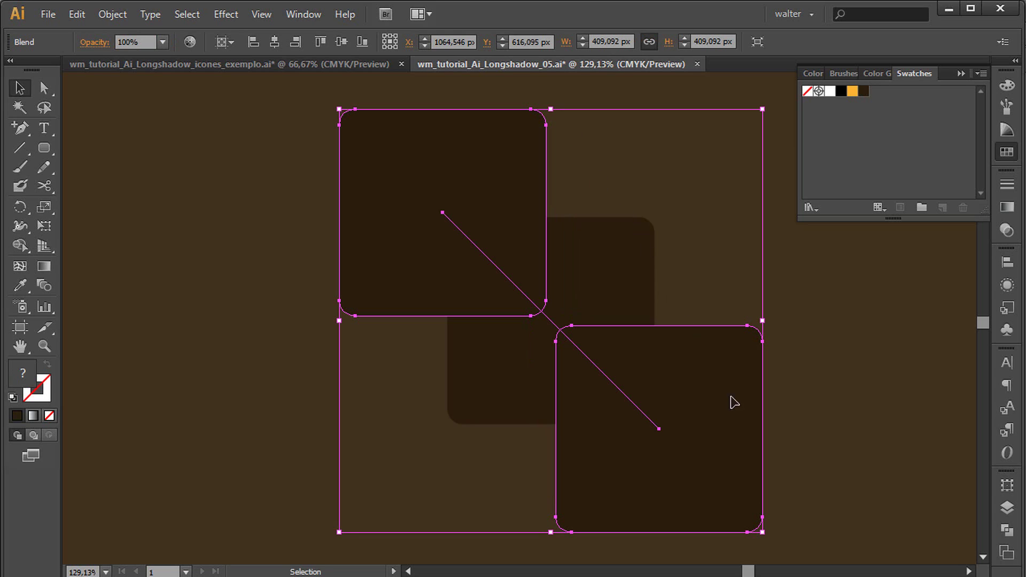
- Select the blend and drag its lower-right square up and right with Direct Selection
left_click(726, 245)
key("ctrl")
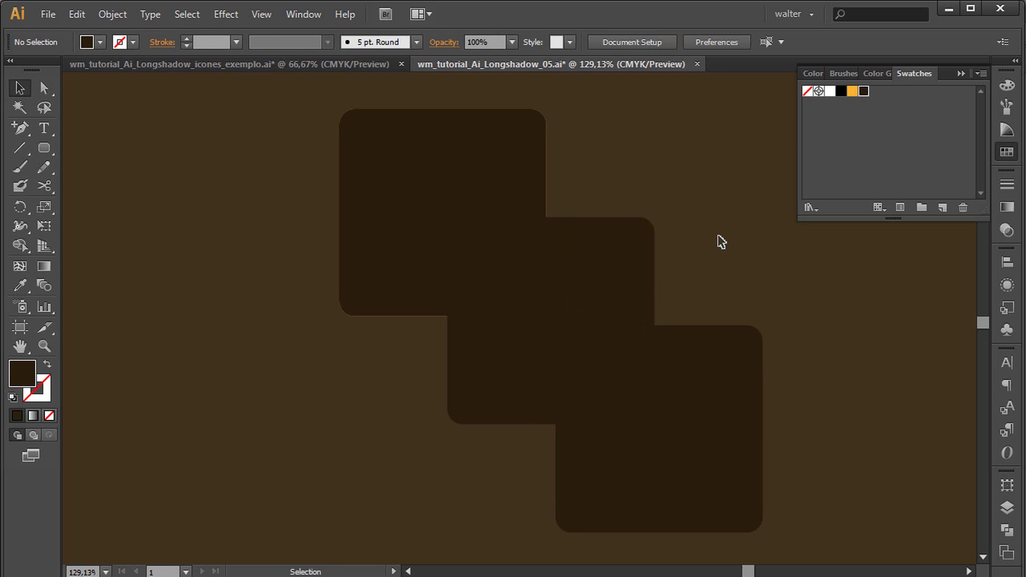
left_click(714, 399)
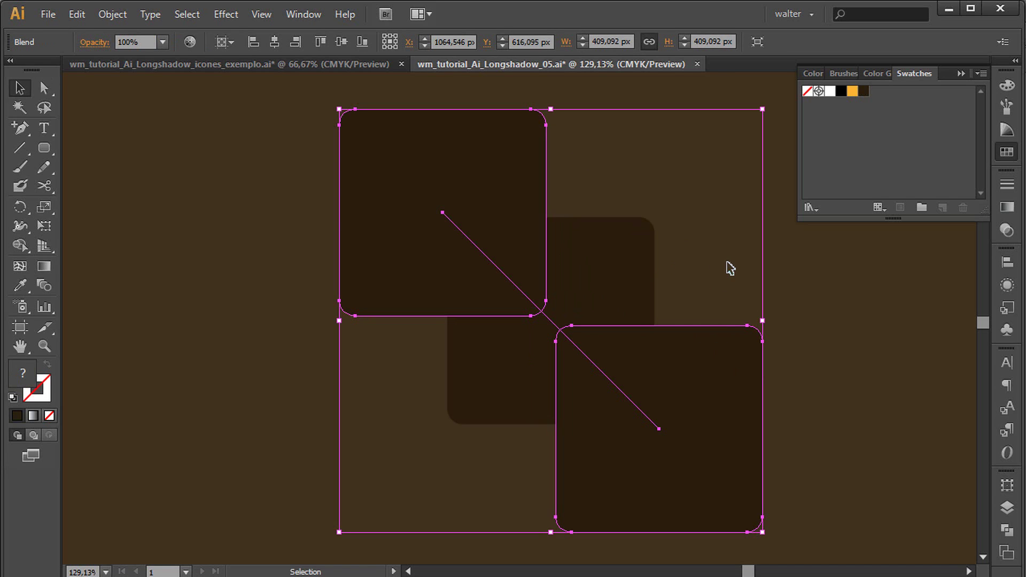
key("a")
left_click(714, 357)
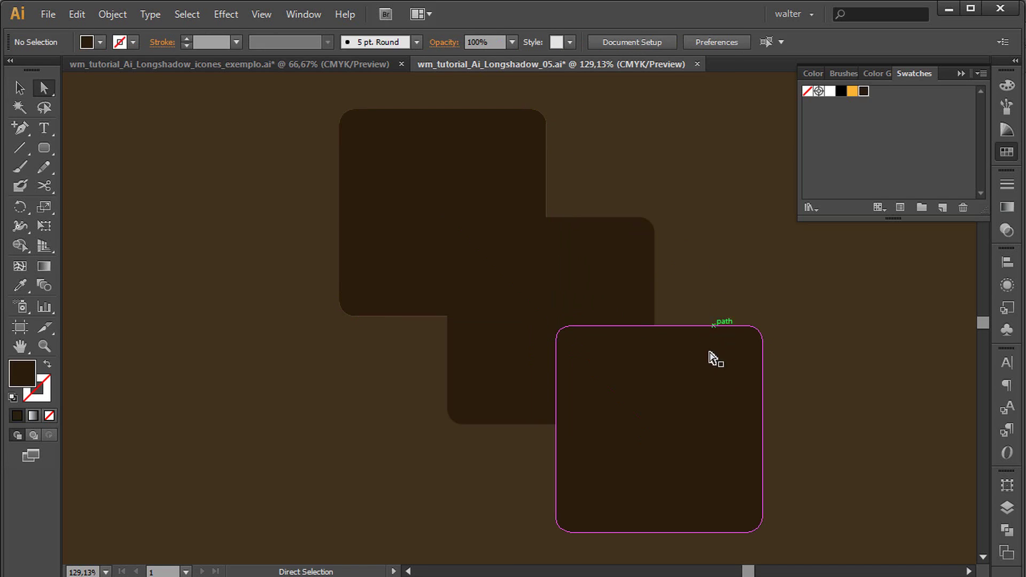
left_click(456, 183)
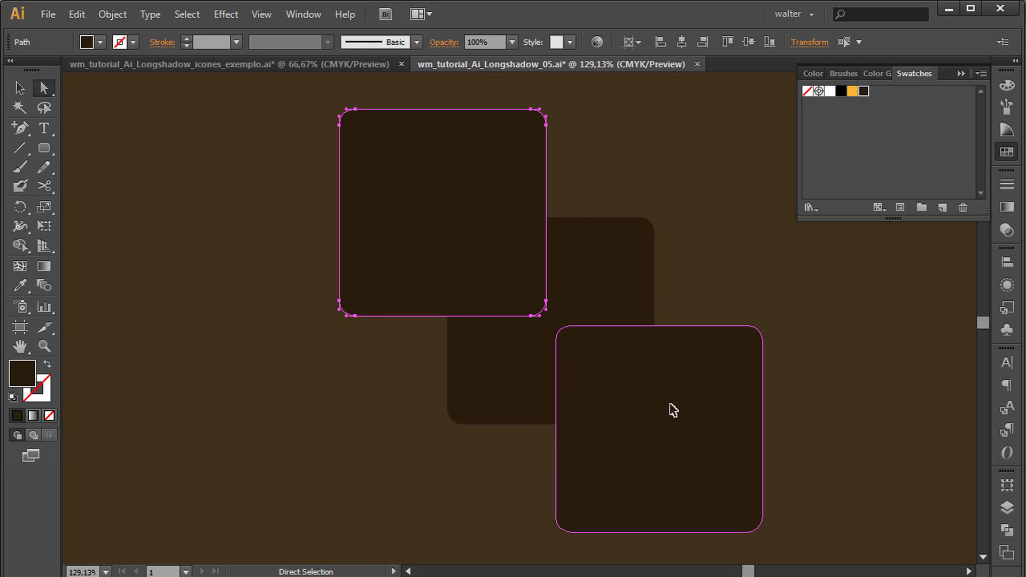
left_click_drag(671, 409, 770, 283)
- Undo the square move and reselect the whole blend for the Object > Blend commands
key("ctrl+z")
key("v")
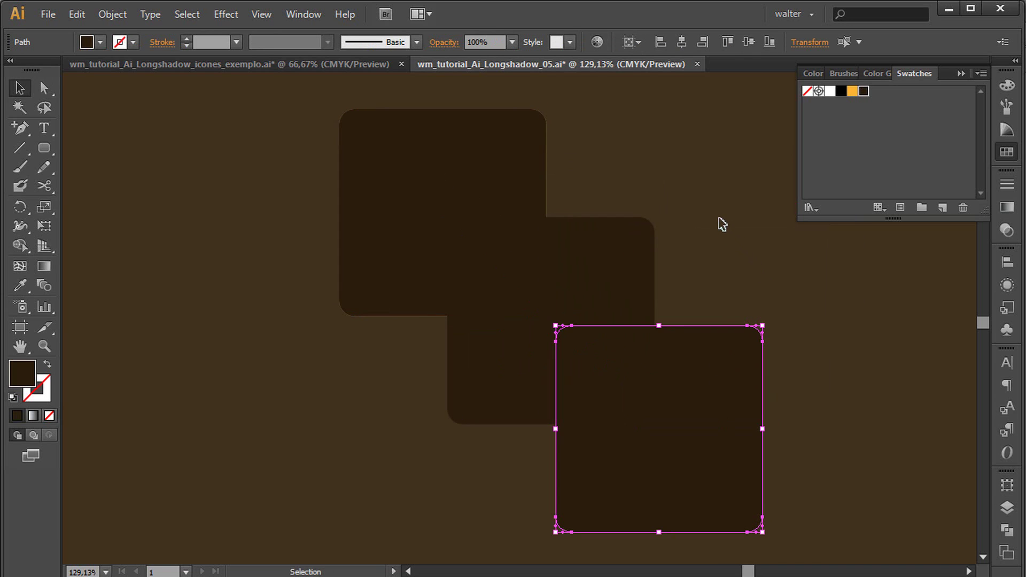
left_click(717, 209)
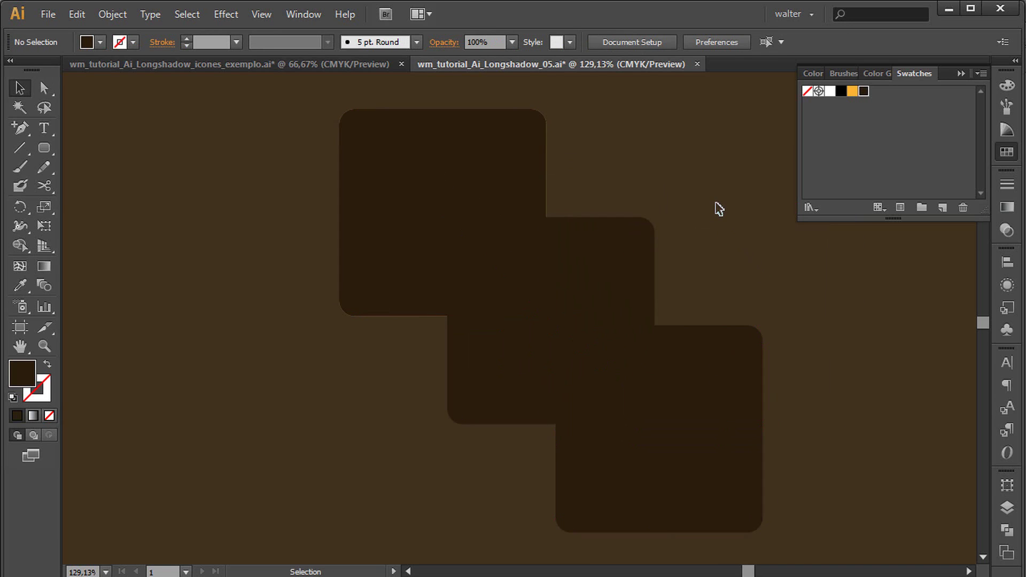
left_click(689, 370)
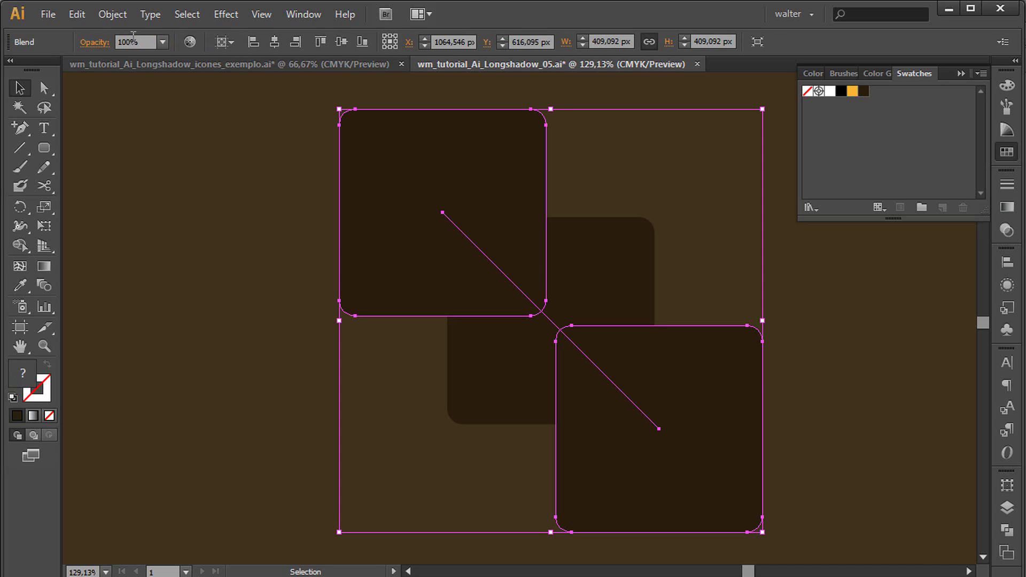
left_click(113, 15)
mouse_move(133, 376)
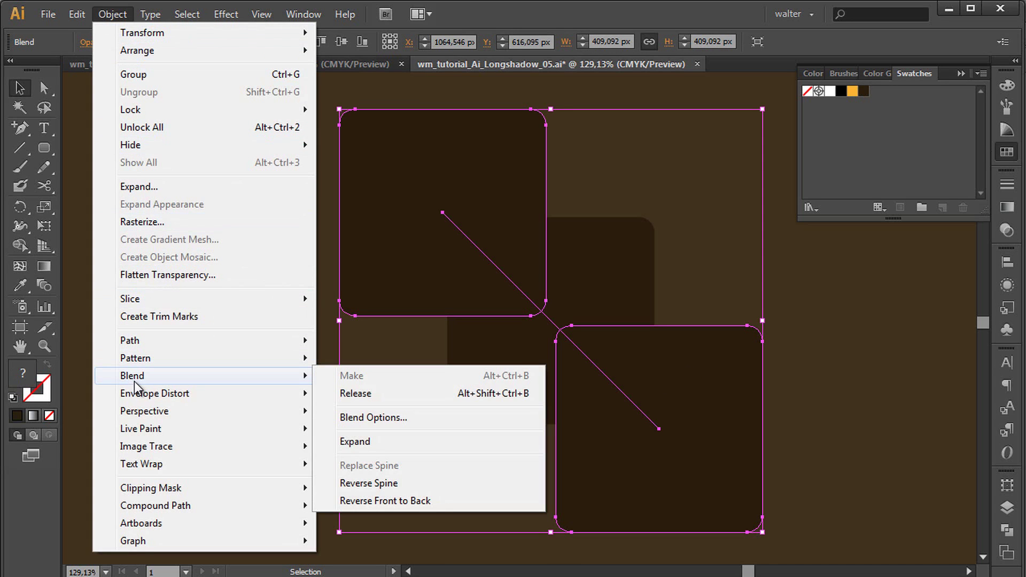
- Set the blend spacing to Specified Steps with 1000 steps, previewing the result
left_click(383, 420)
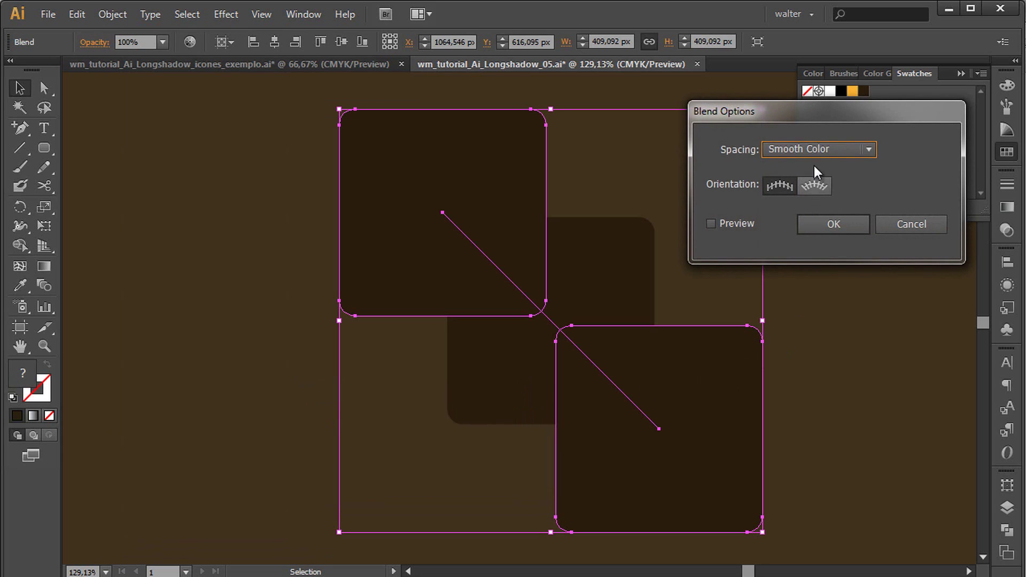
left_click(816, 148)
left_click(813, 183)
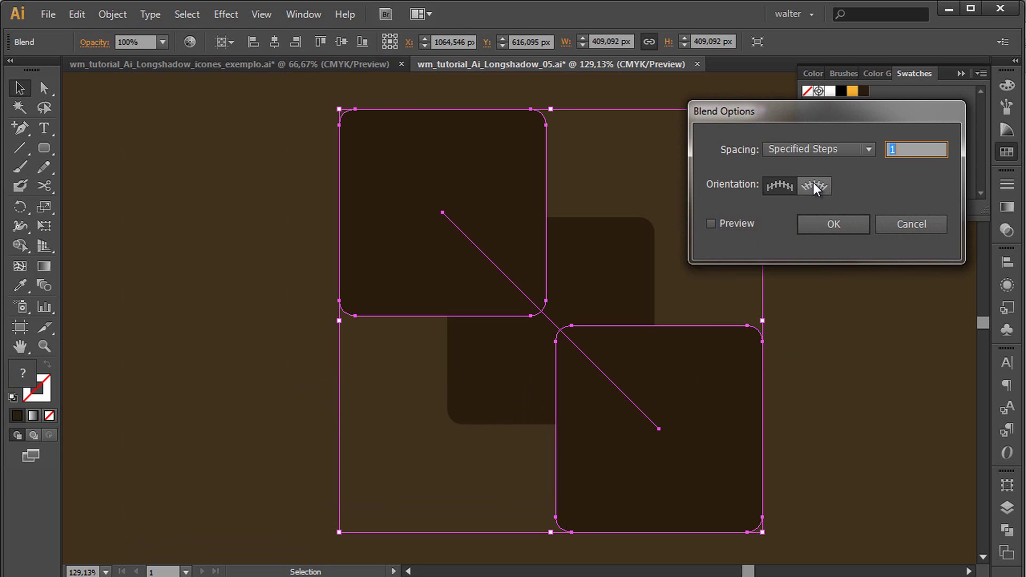
left_click(711, 224)
key("Up")
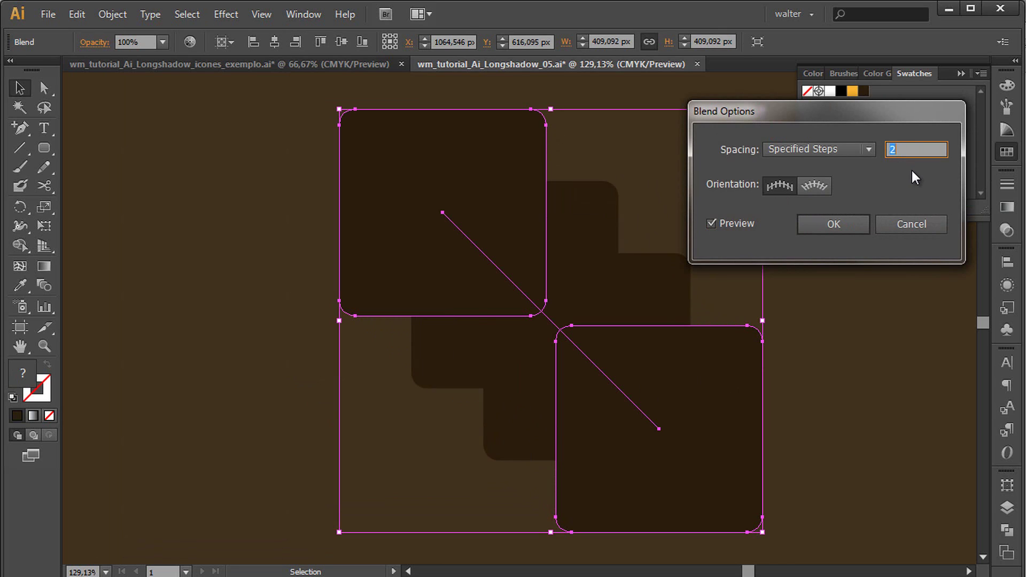
key("Up")
key("Up")
key("Up")
key("Up")
key("Up")
key("Up")
key("Up")
key("Up")
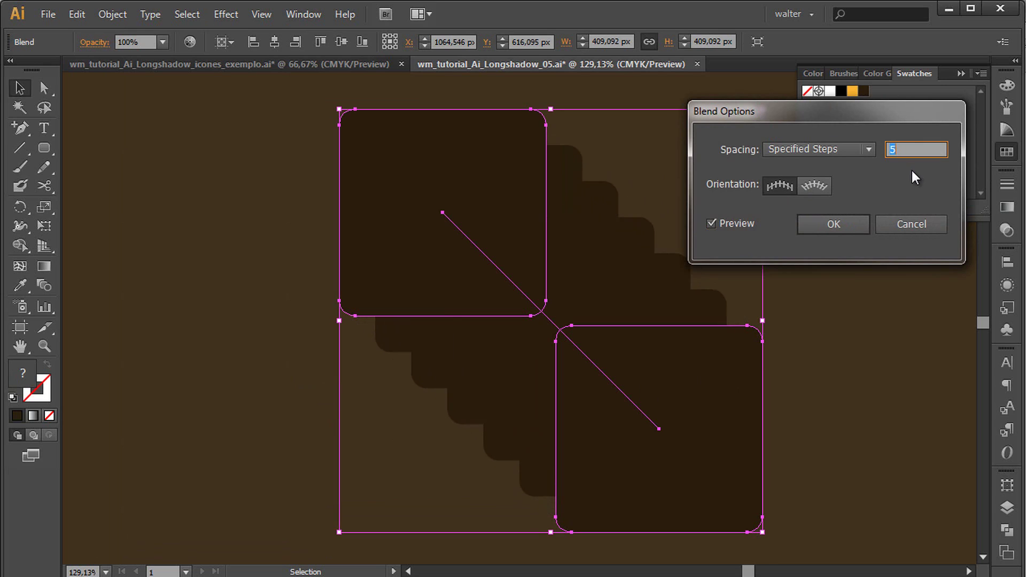
key("Up")
key("Up")
key("Up")
key("Up")
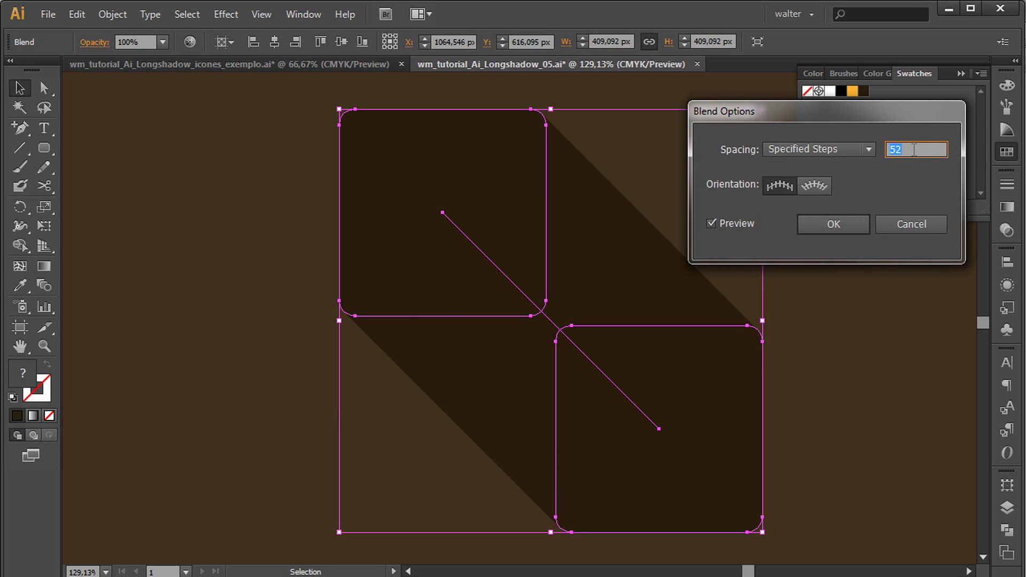
type("1000")
left_click(836, 220)
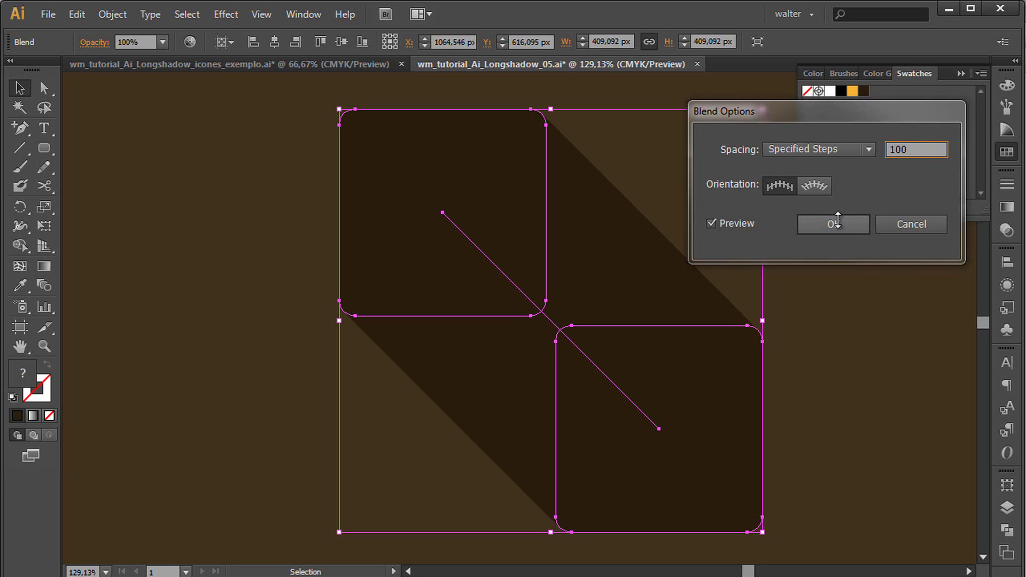
left_click(719, 179)
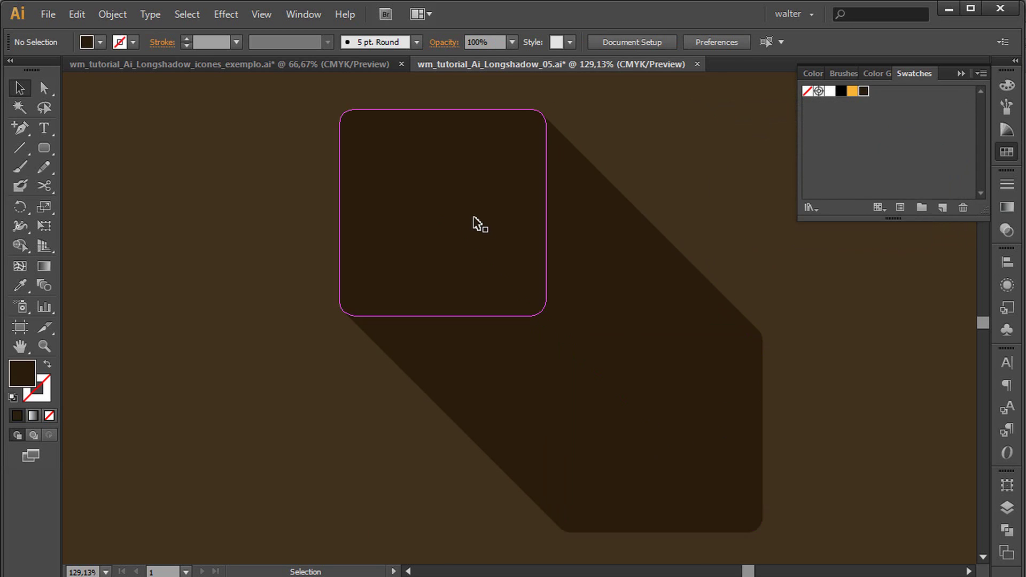
left_click(587, 244)
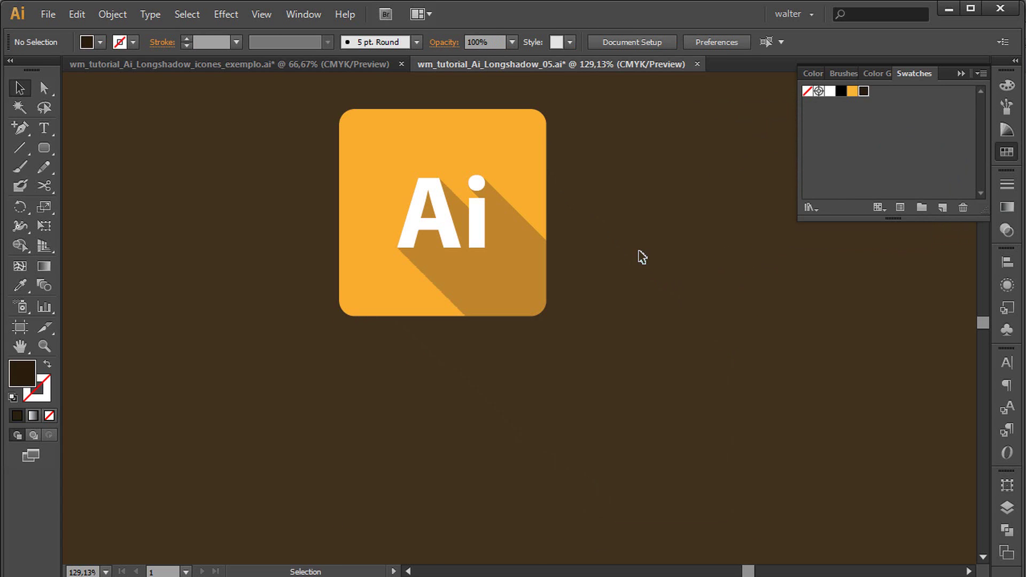
- Marquee-select the icon square and its offset copy and blend them into a lower-right shadow
left_click_drag(566, 190, 628, 250)
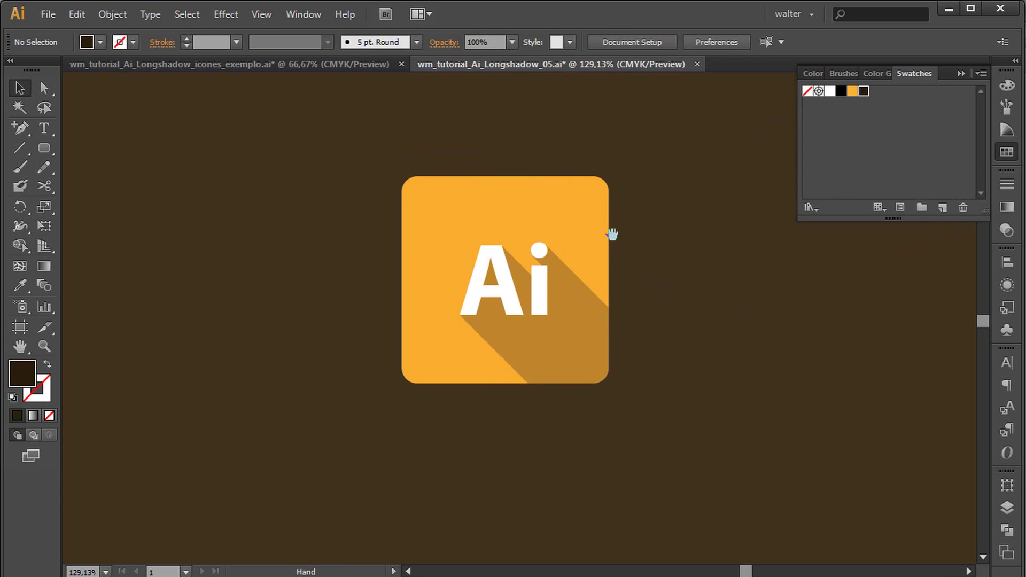
key("ctrl+a")
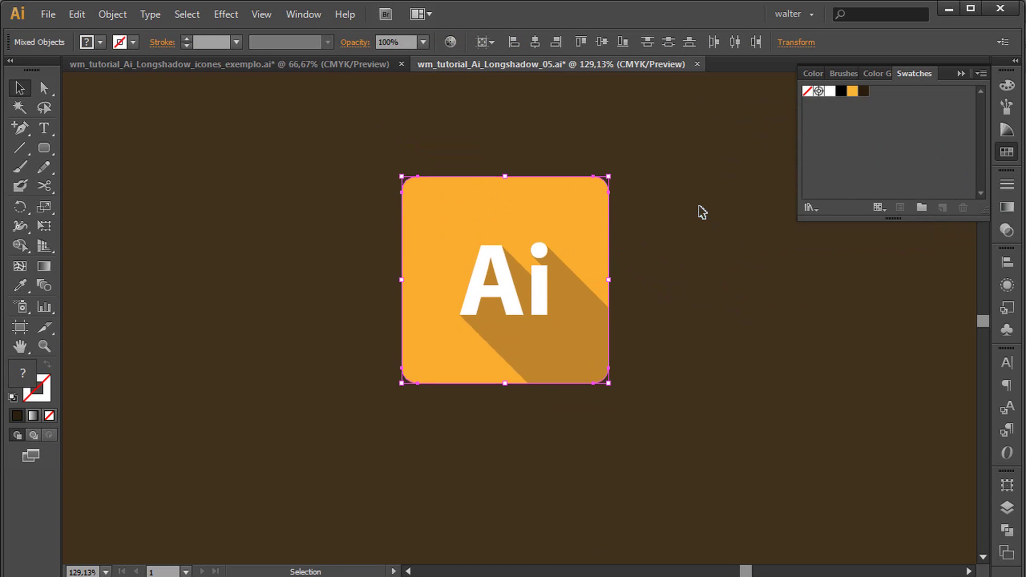
left_click(698, 209)
left_click_drag(660, 152, 311, 424)
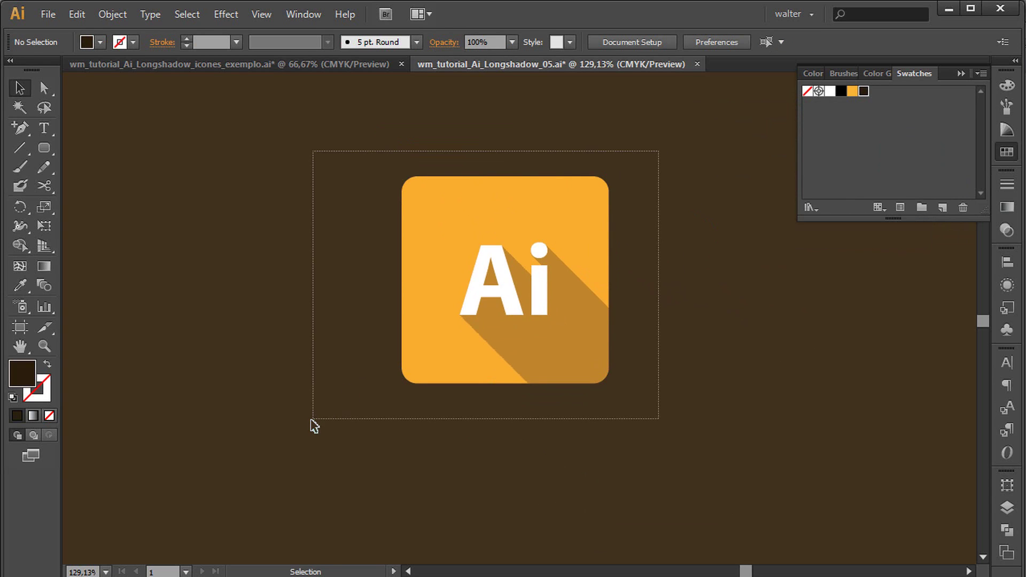
key("a")
key("v")
key("ctrl+alt+b")
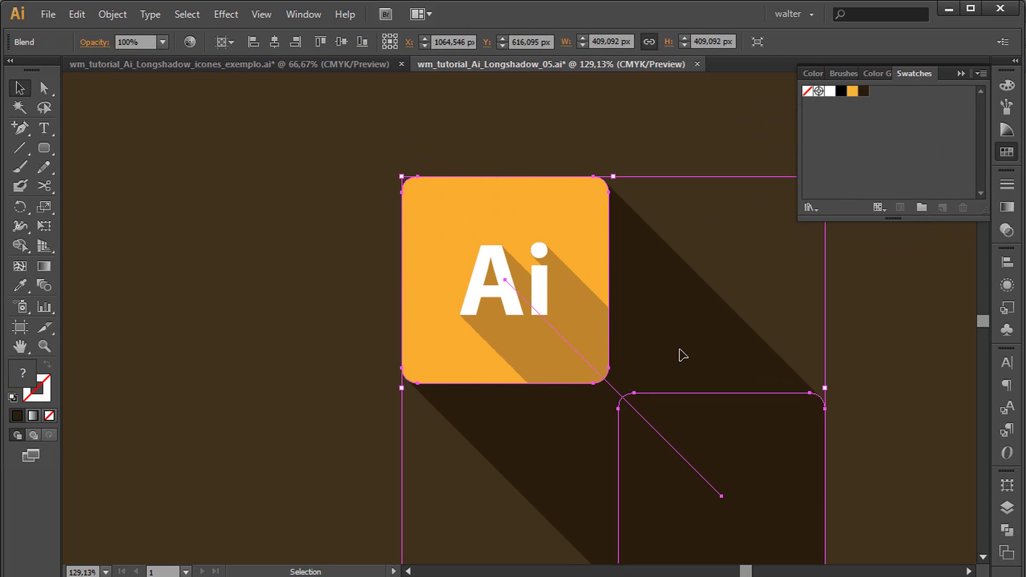
left_click(697, 192)
left_click_drag(791, 469, 768, 422)
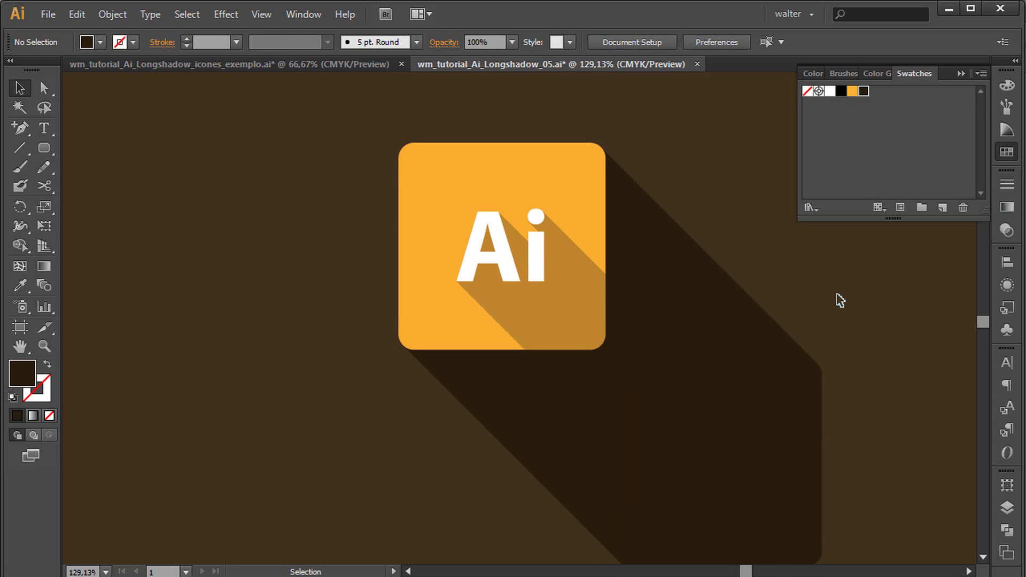
key("a")
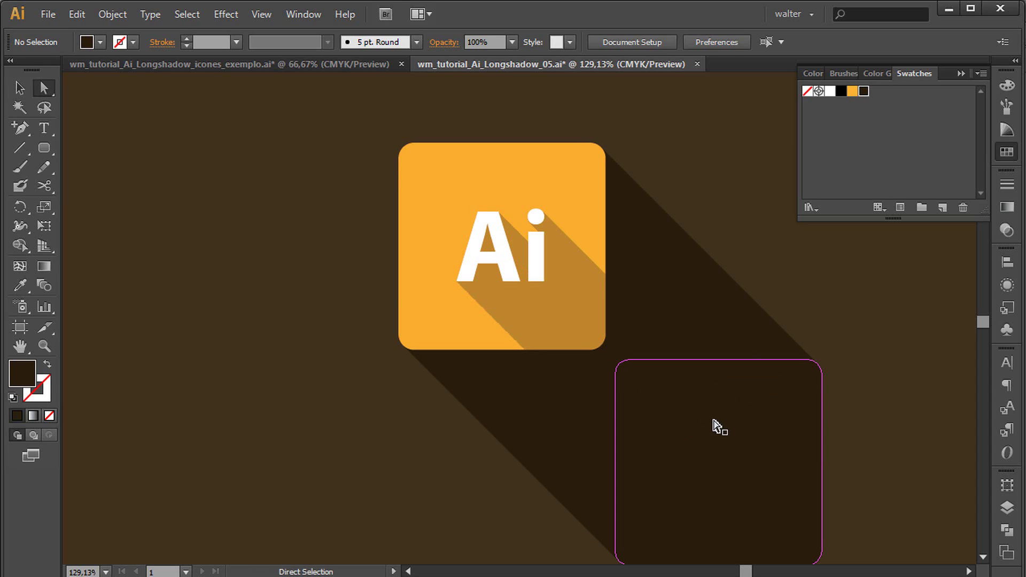
- Set the shadow's far-end shape to 0% opacity in the Transparency panel
left_click(716, 411)
left_click(1007, 231)
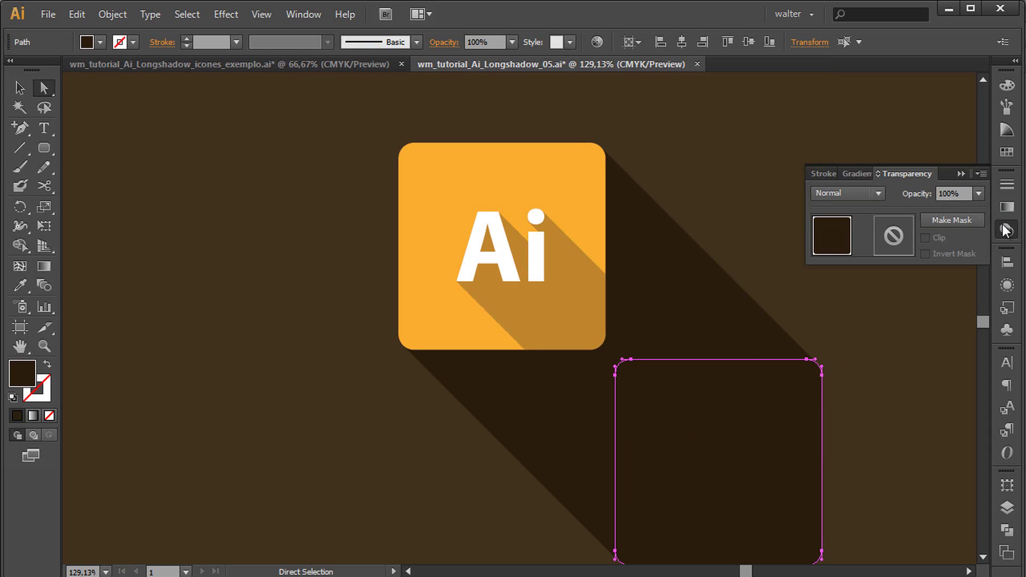
left_click(918, 197)
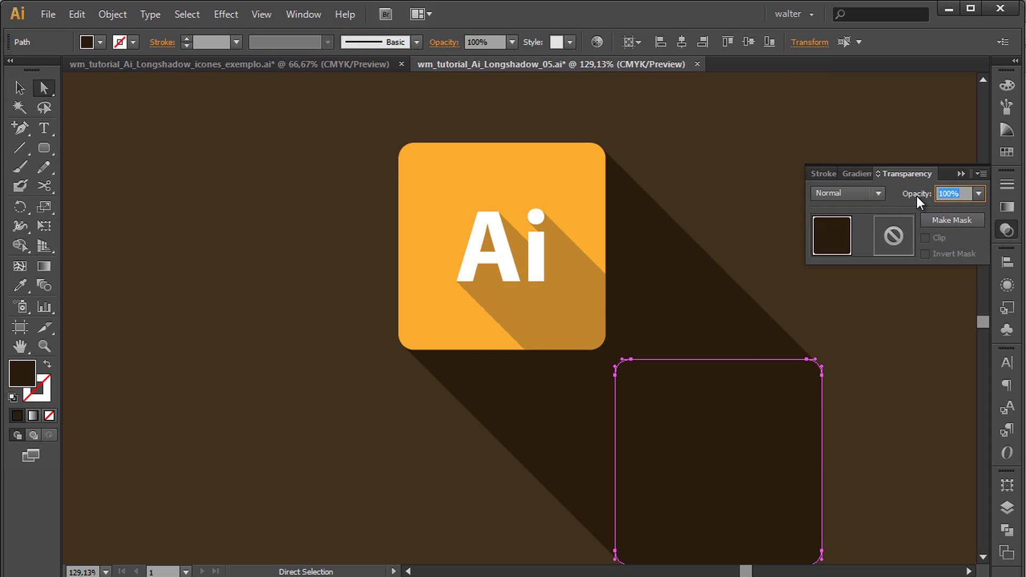
type("0")
key("Return")
left_click(748, 193)
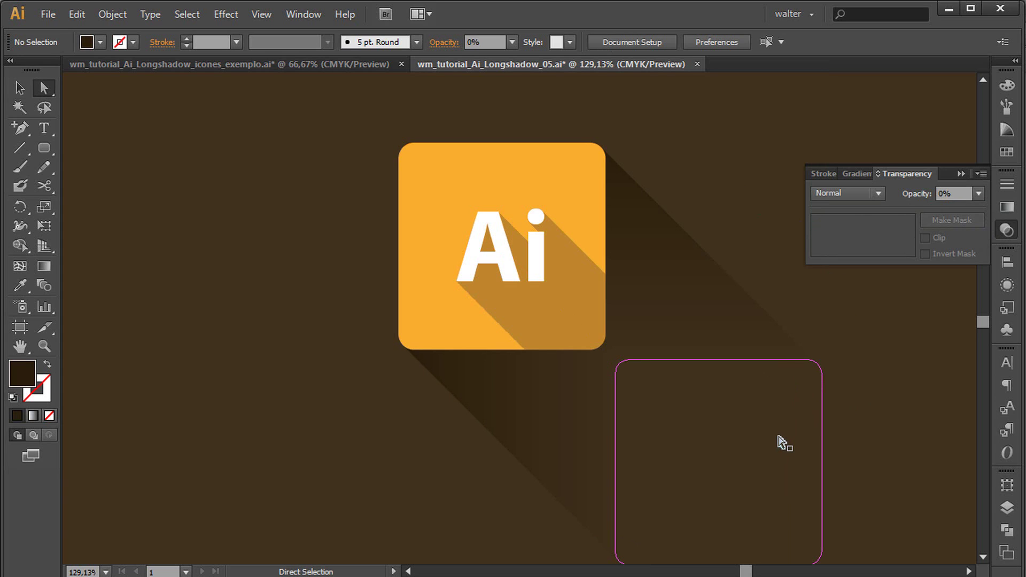
- Try moving the shadow's end shape up and right, then undo it
left_click_drag(727, 481, 779, 167)
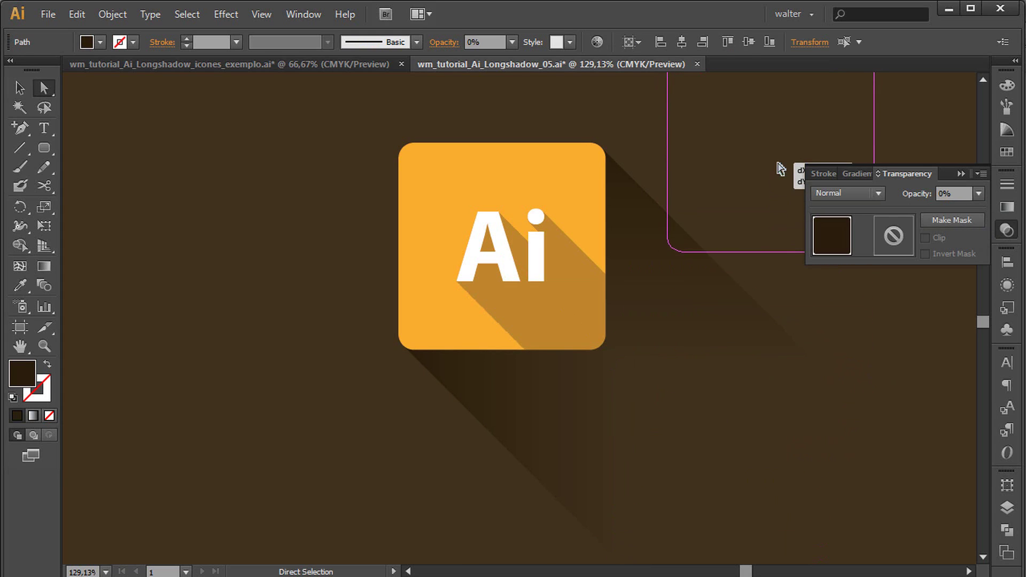
left_click(810, 404)
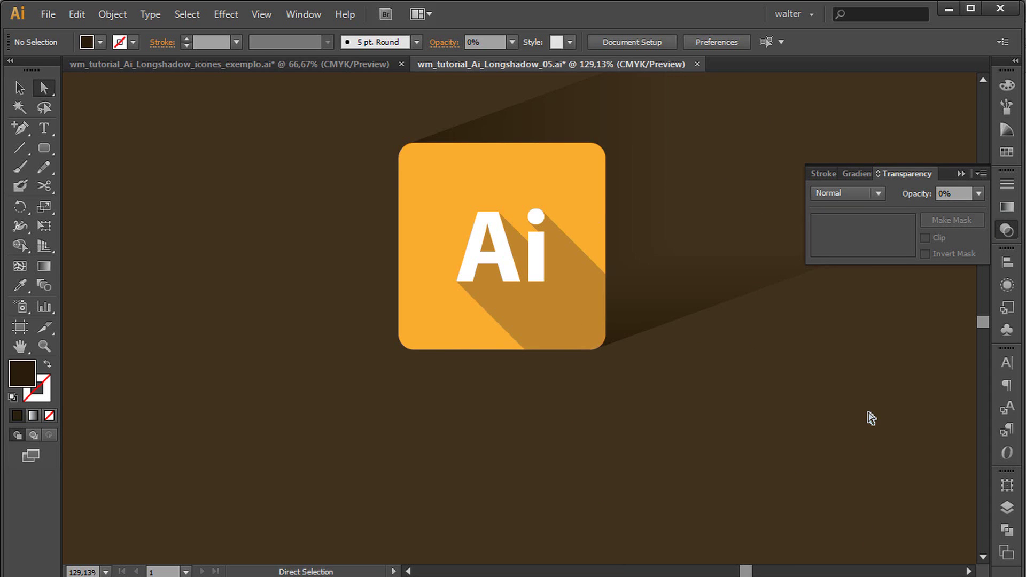
key("ctrl")
key("ctrl+z")
key("v")
left_click(886, 334)
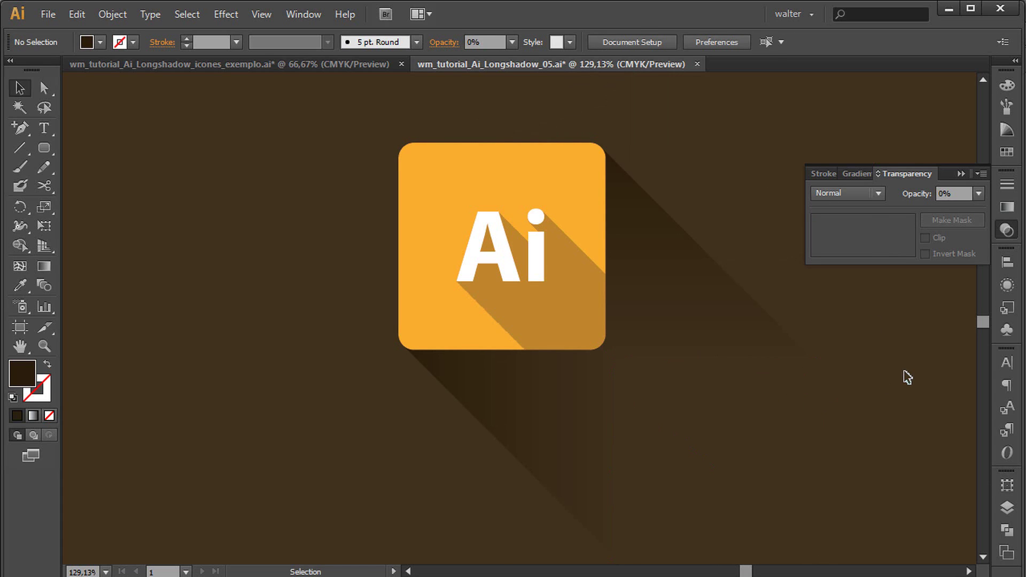
- Select the icon with its shadow and Alt-drag a copy to the right
left_click(960, 178)
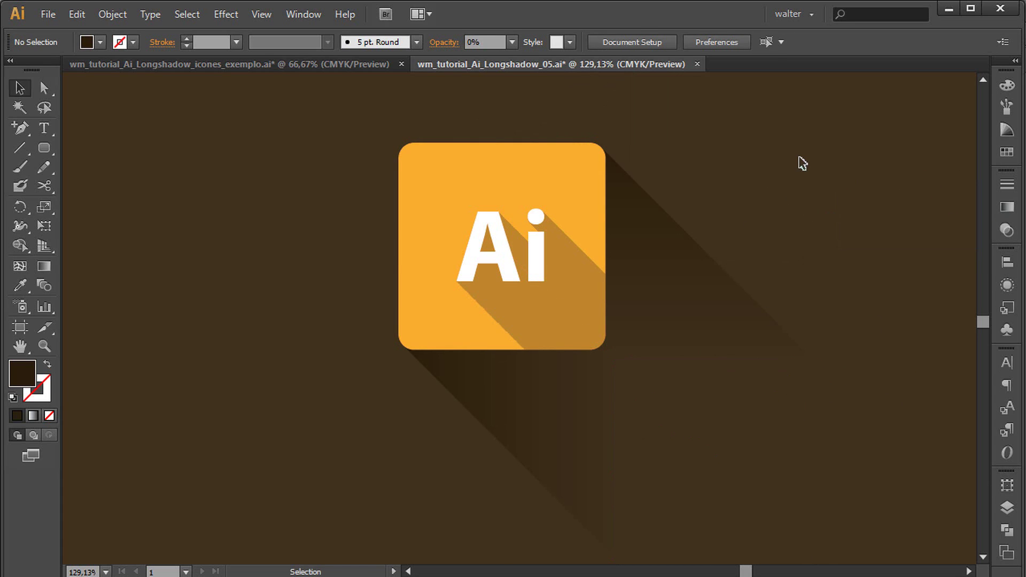
left_click_drag(799, 157, 421, 374)
mouse_move(554, 294)
left_mouse_down()
mouse_move(271, 301)
mouse_move(394, 278)
mouse_move(620, 280)
left_mouse_up()
- Drop the copy and delete the right icon's long blend shadow
key("ctrl+shift+a")
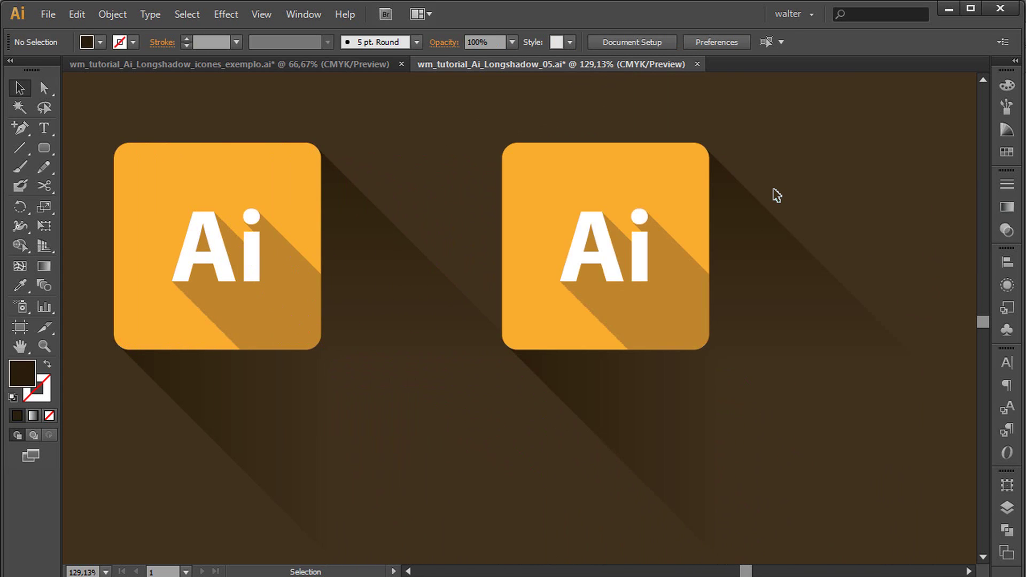
left_click(814, 355)
key("Delete")
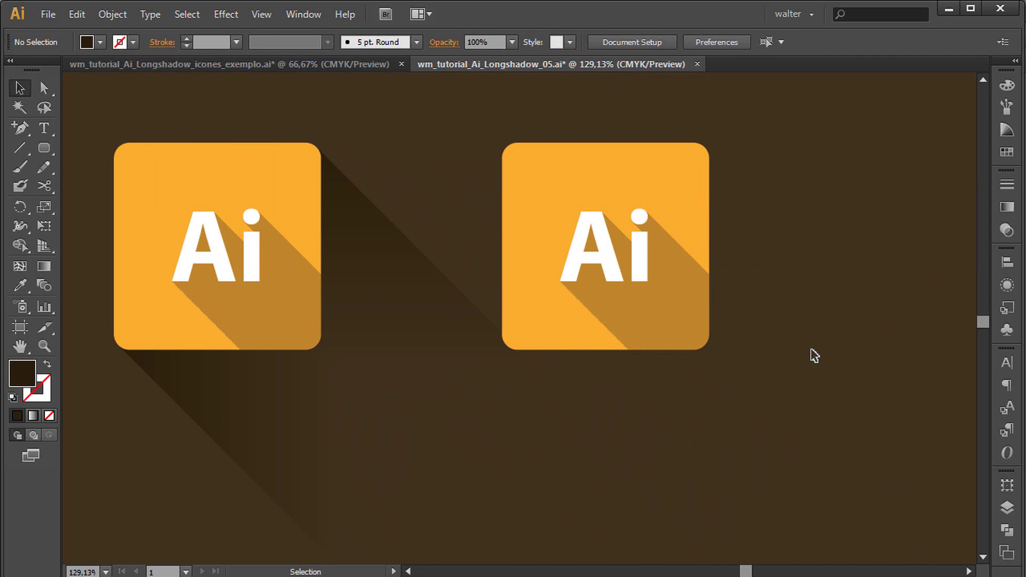
- Remove the dark 20% Multiply shadow fill from the right icon's Ai text
left_click(668, 312)
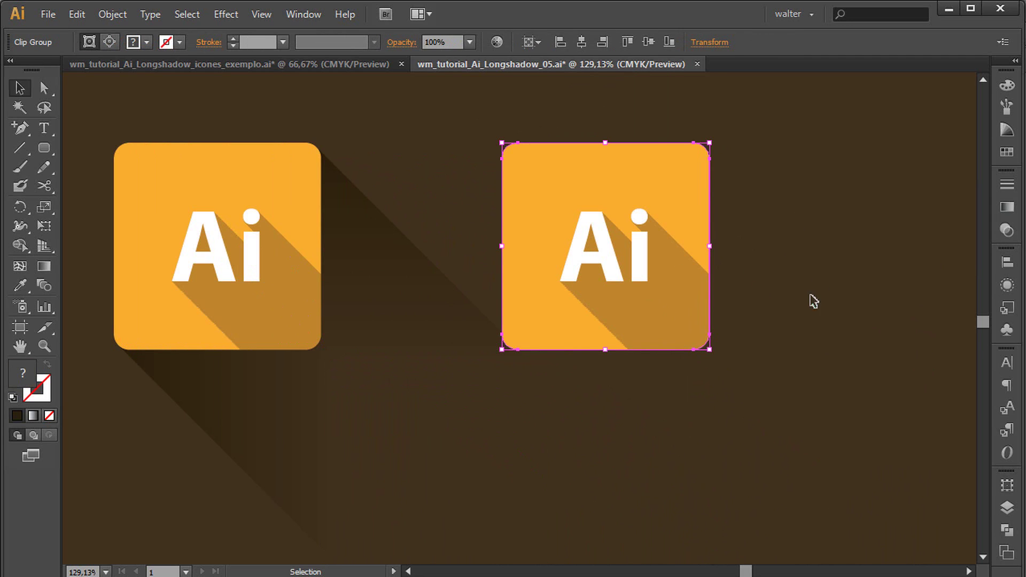
left_click(839, 224)
key("a")
left_click(640, 272)
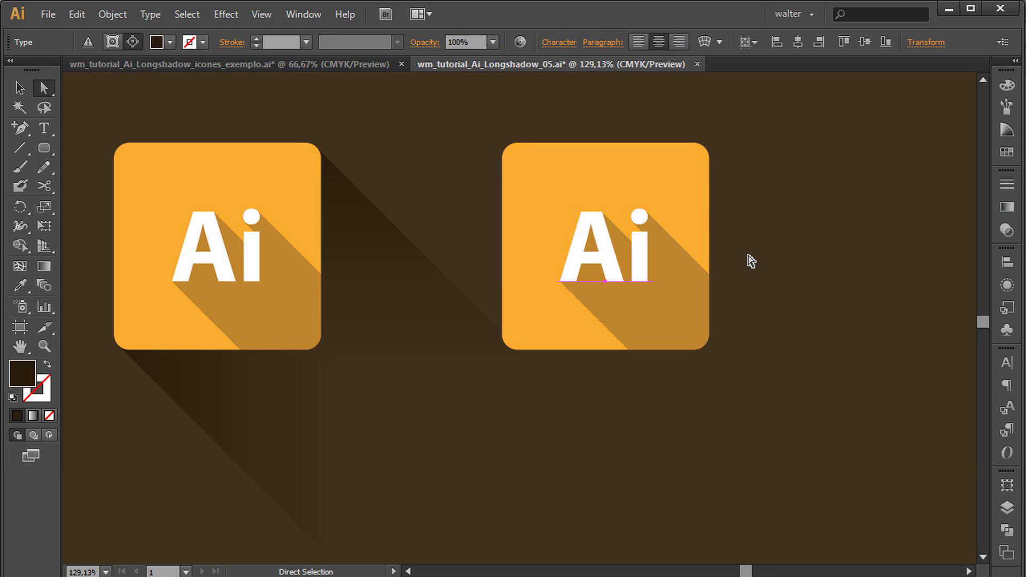
left_click(1007, 286)
left_click(931, 371)
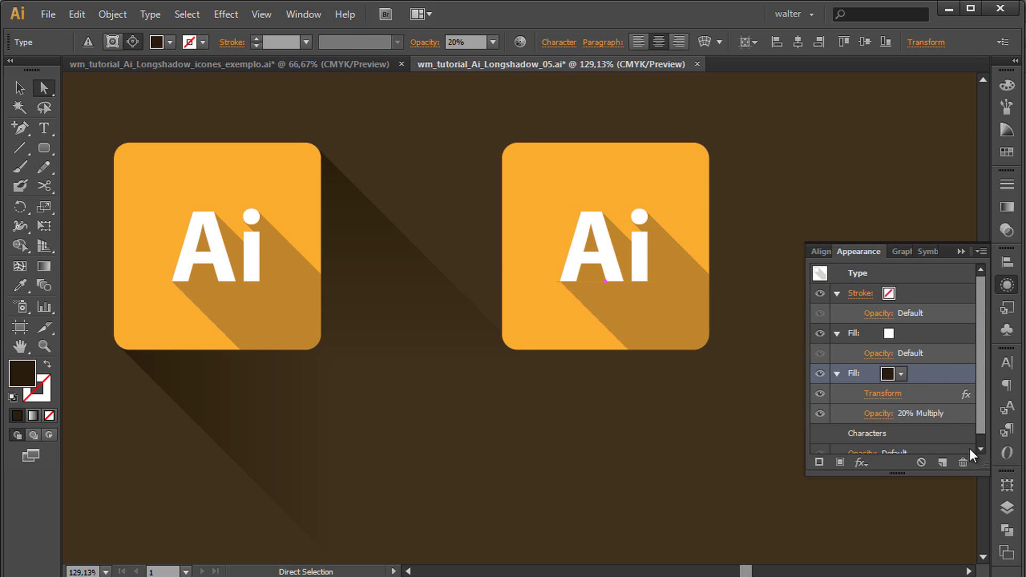
left_click(964, 462)
left_click(813, 223)
- Collapse the Appearance panel and reselect the right icon's Ai text
key("v")
left_click(637, 241)
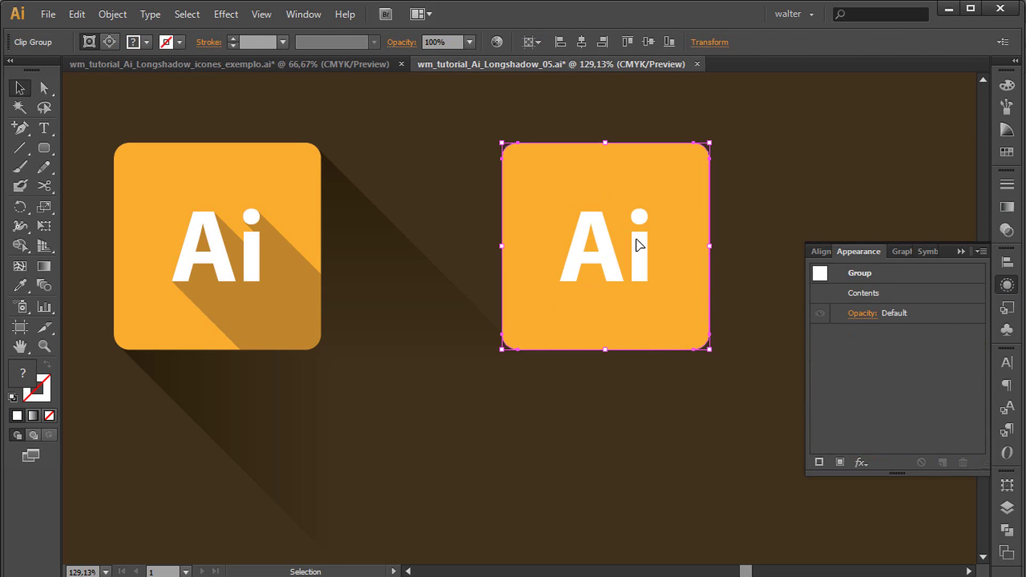
left_click(961, 251)
left_click(871, 195)
key("a")
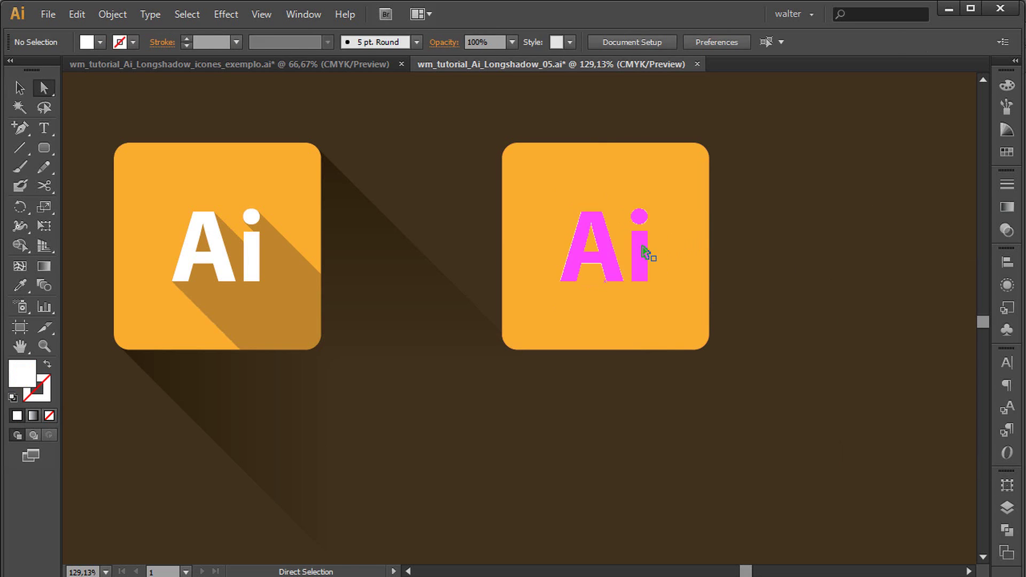
left_click(648, 251)
left_click(751, 268, "ctrl")
key("v")
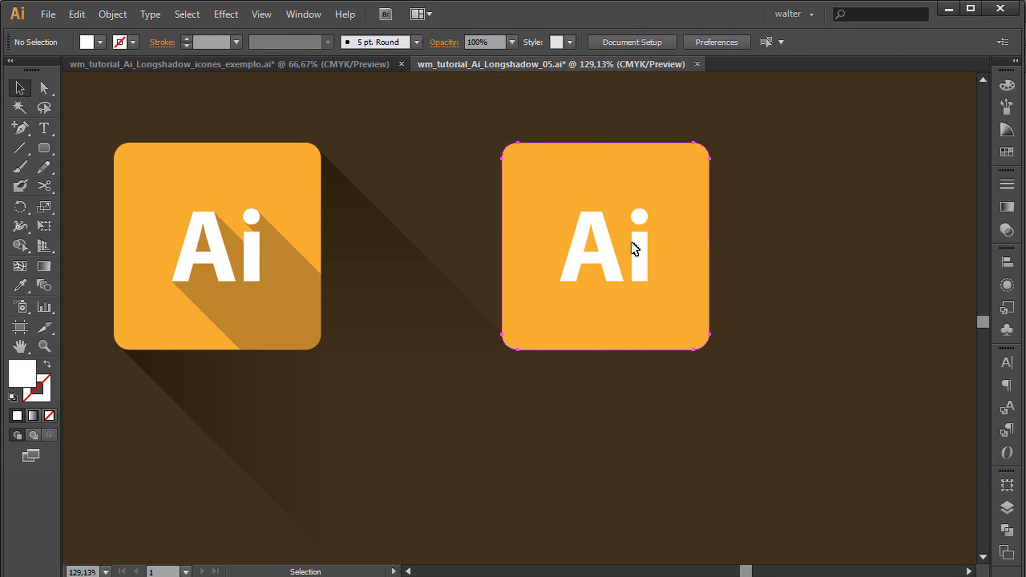
left_click(636, 249)
left_click(749, 258, "ctrl")
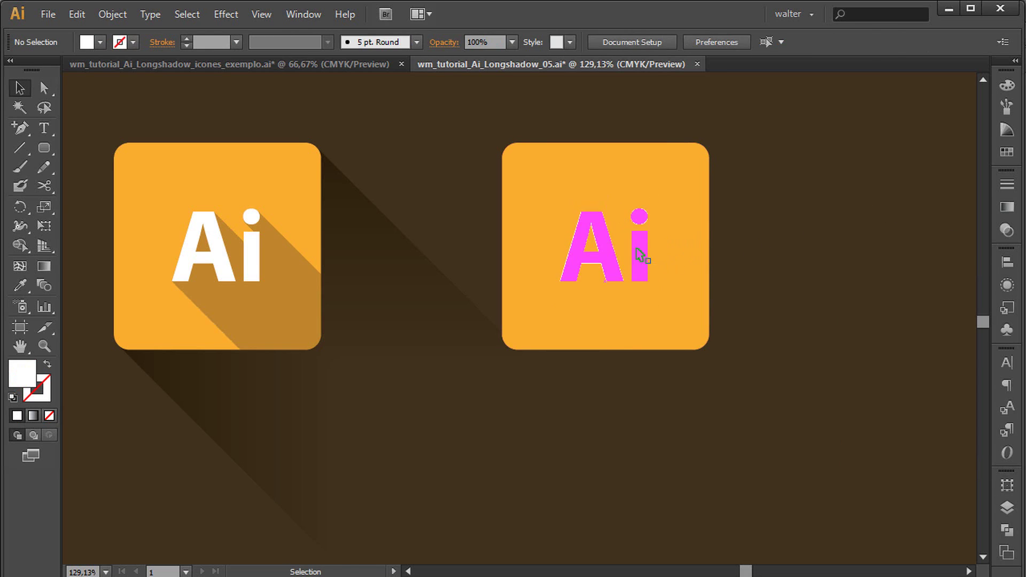
left_click(678, 278)
key("a")
key("v")
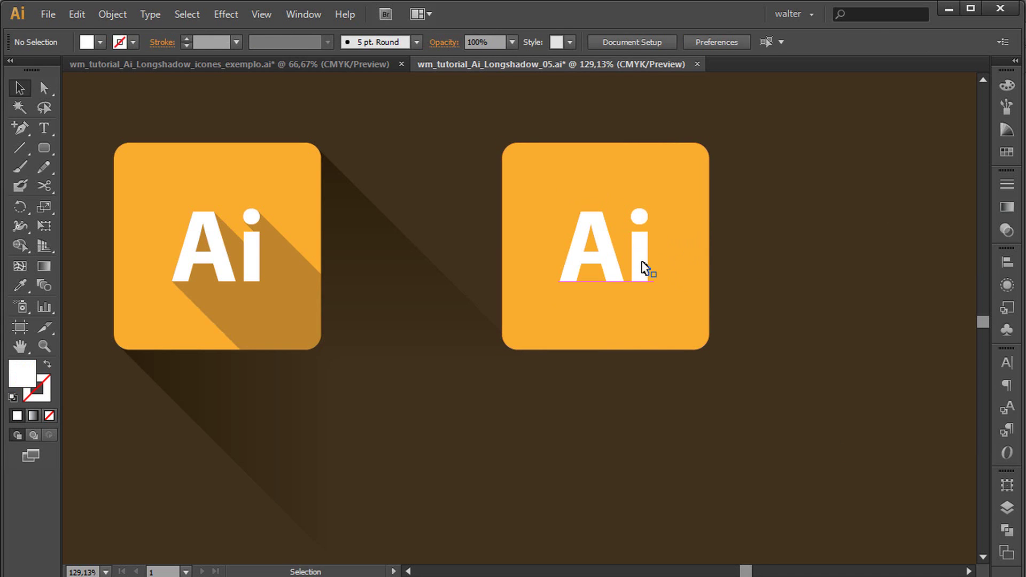
left_click(642, 267, "ctrl")
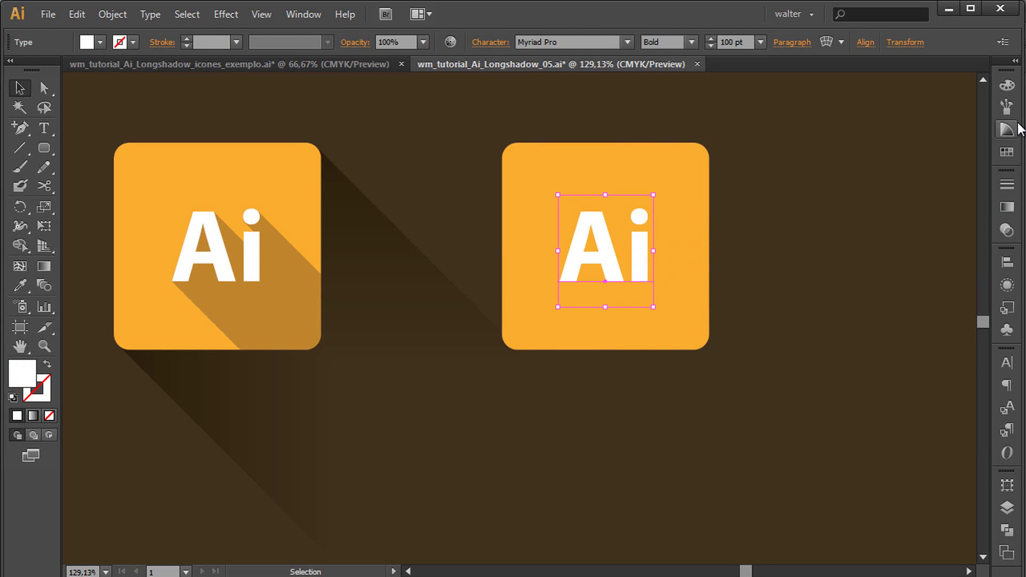
- Place a dark brown copy of the Ai text down-right and blend it with the white text
left_click(1008, 153)
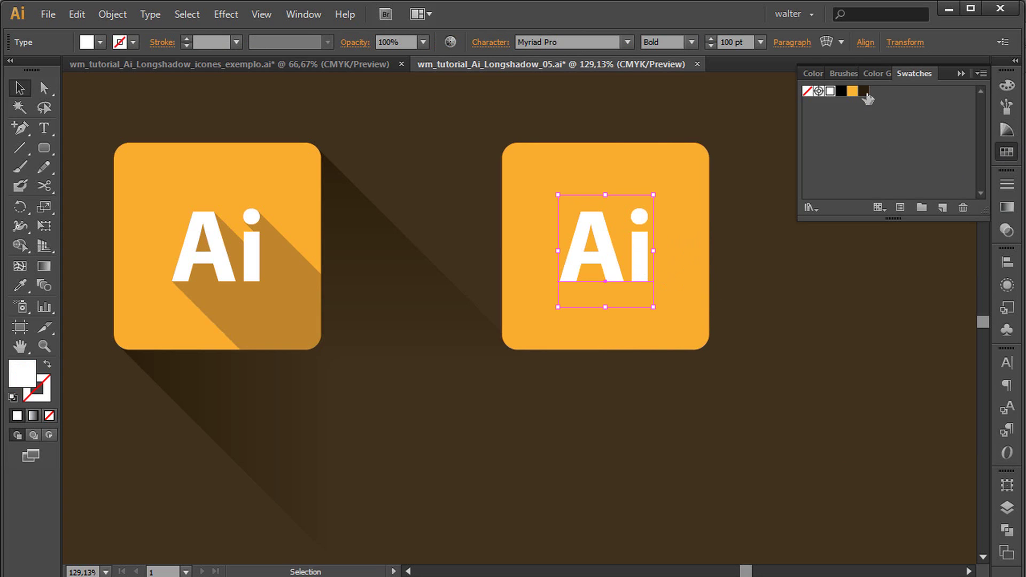
left_click(864, 92)
left_click_drag(650, 264, 794, 405)
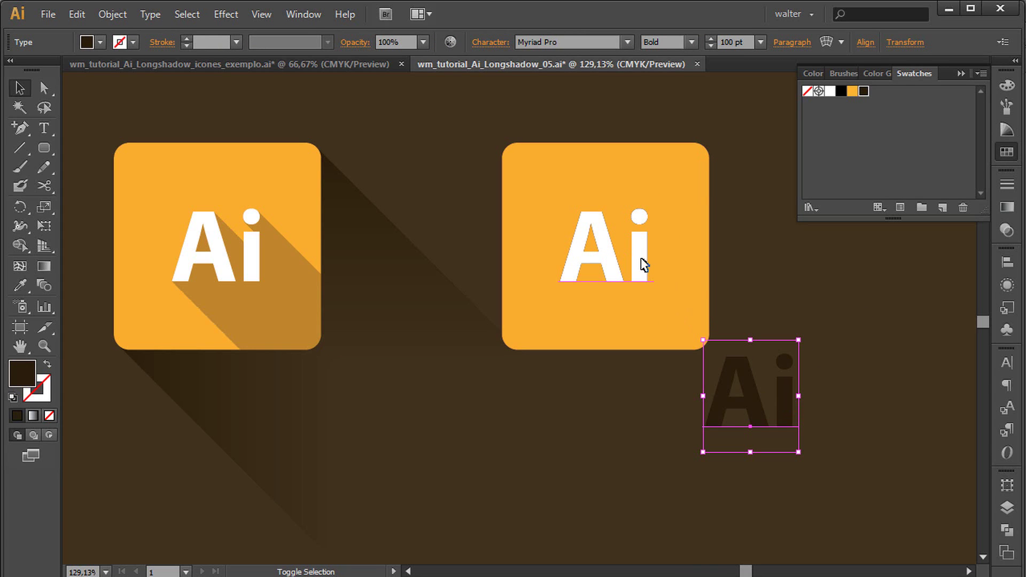
left_click(642, 266, "shift")
key("ctrl+alt+b")
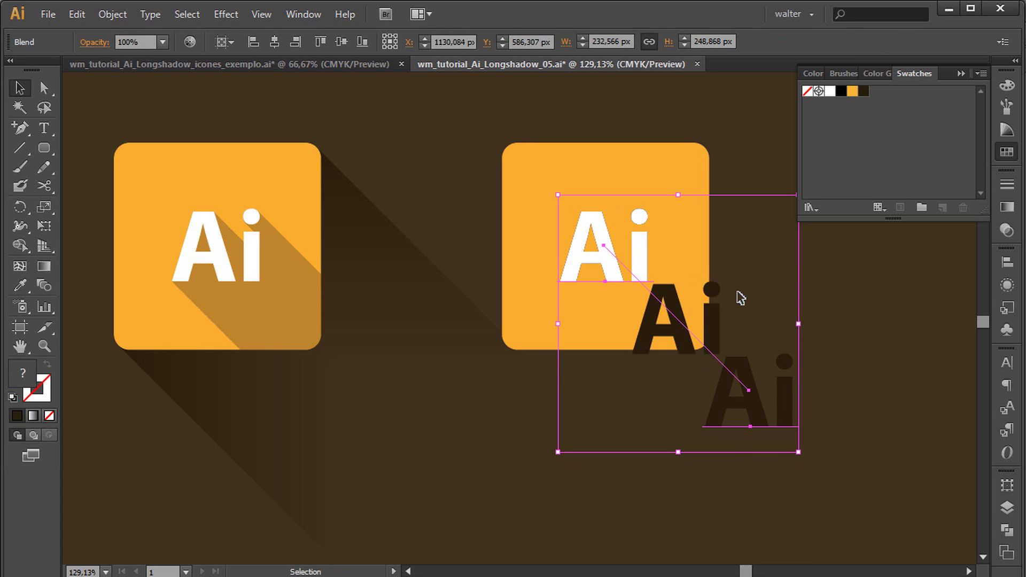
- Set the text blend's Blend Options to 100 Specified Steps
left_click(122, 16)
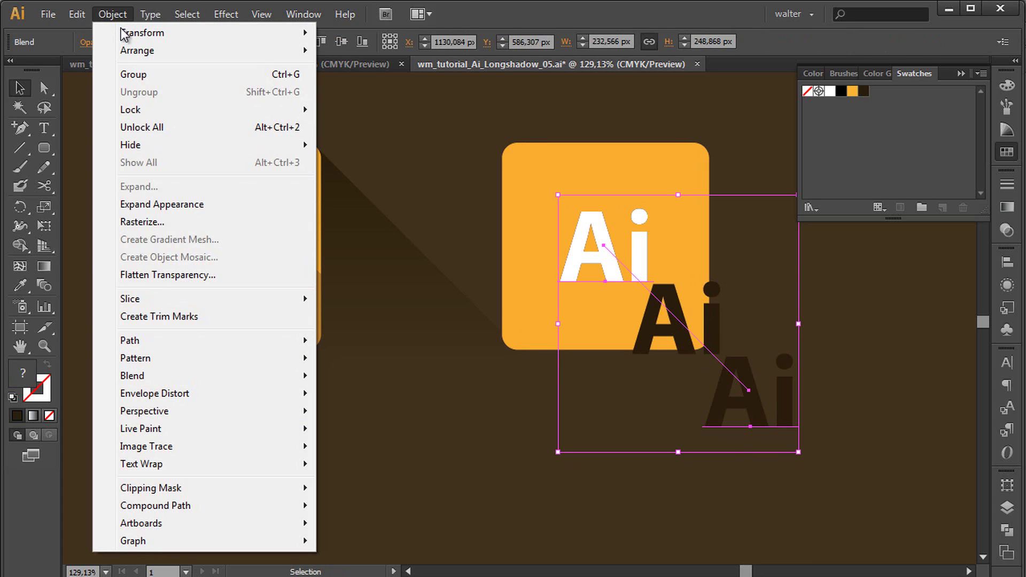
mouse_move(133, 376)
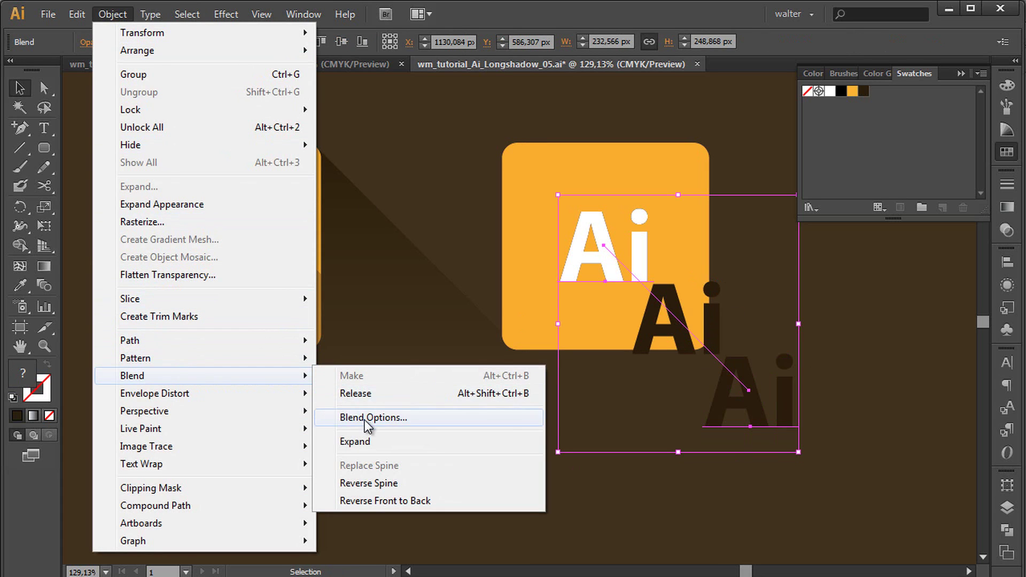
left_click(366, 419)
left_click(810, 148)
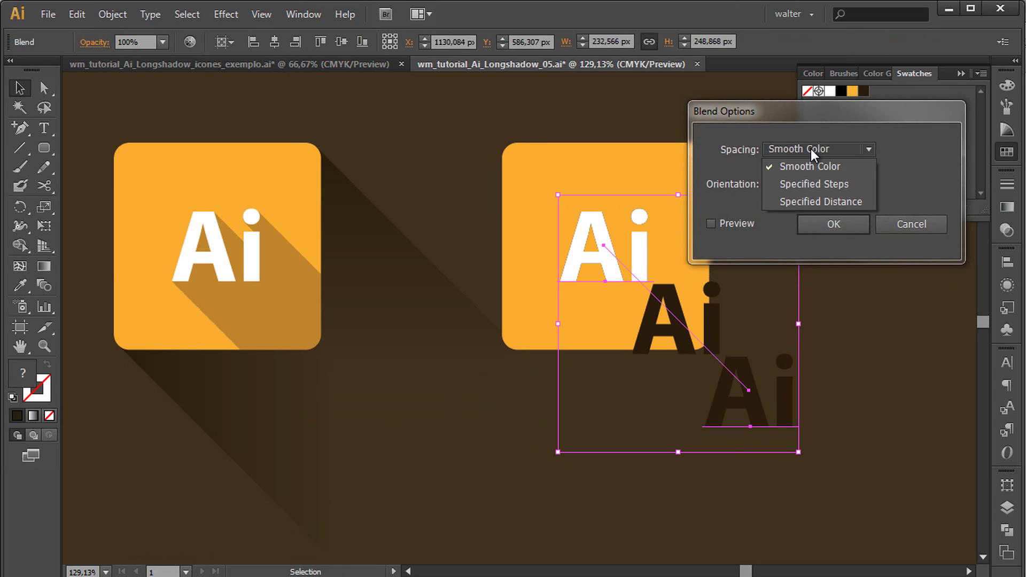
left_click(819, 184)
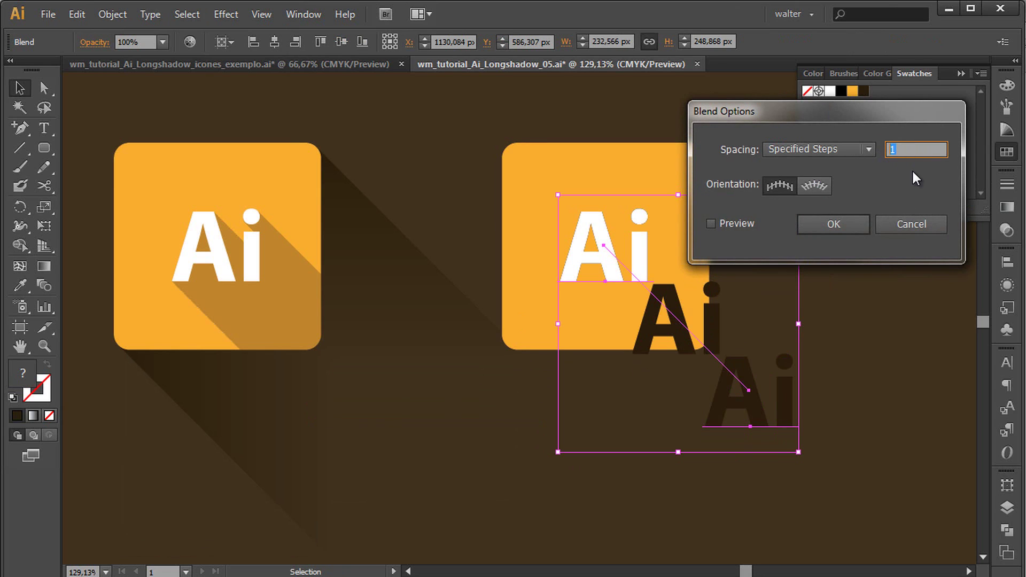
type("00")
left_click(834, 224)
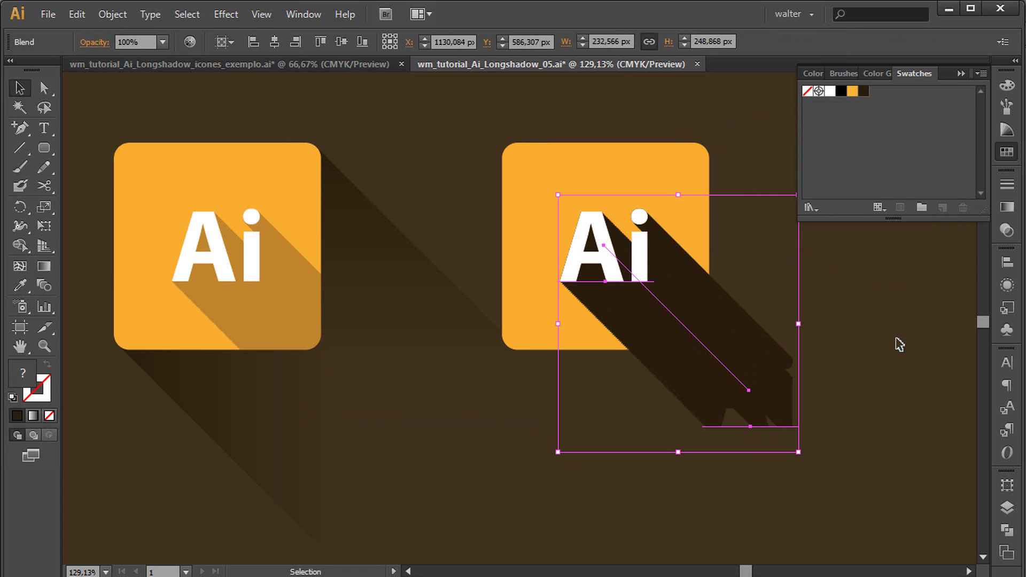
left_click(796, 417)
- Set the text shadow's far-end Ai copy to 0% opacity
key("a")
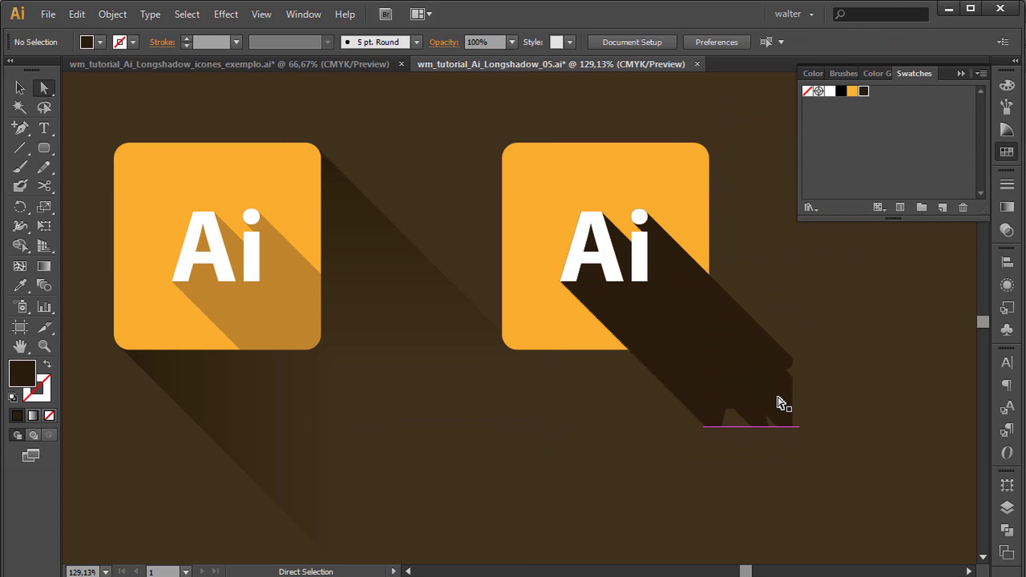
left_click(778, 401)
left_click(1006, 230)
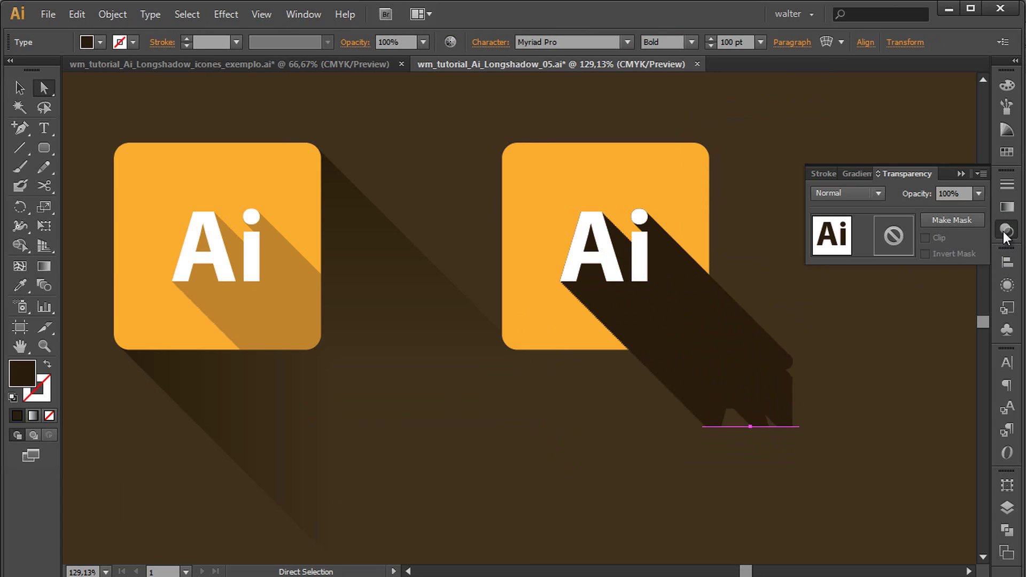
left_click(916, 198)
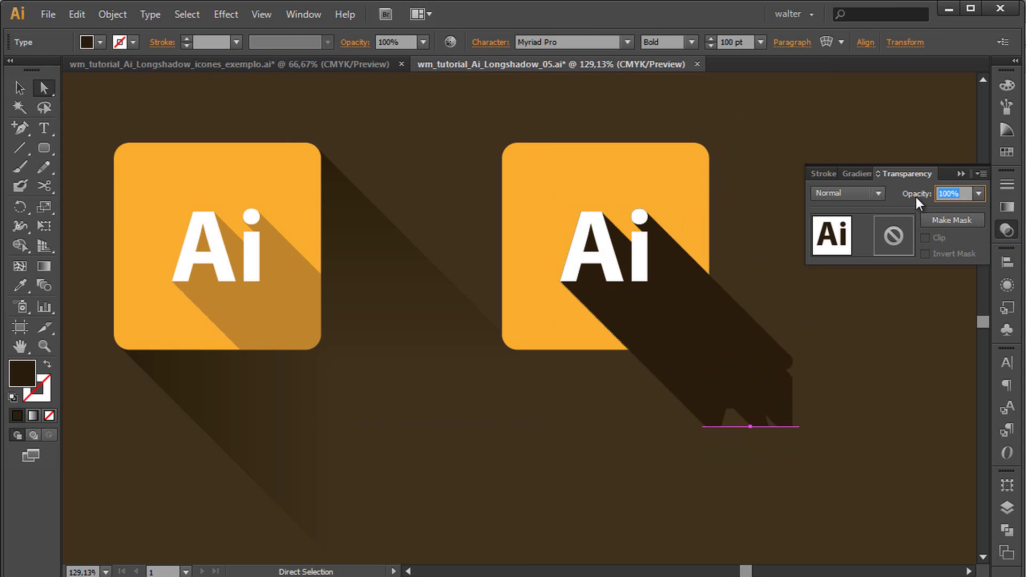
type("0")
key("Return")
left_click(889, 355)
key("v")
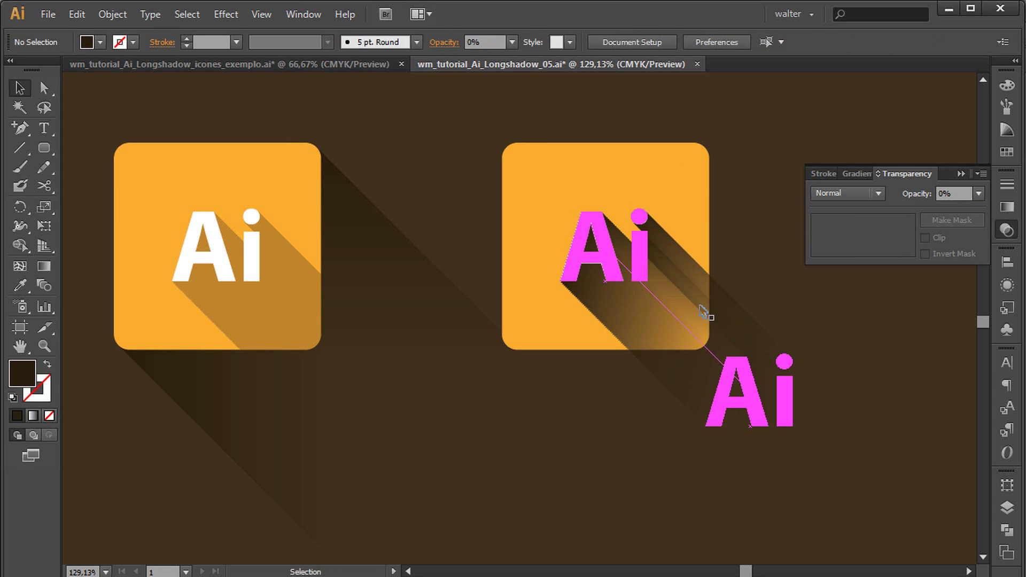
- Zoom in to inspect the fading text shadow, then zoom back out to both icons
key("z")
left_click_drag(519, 170, 759, 382)
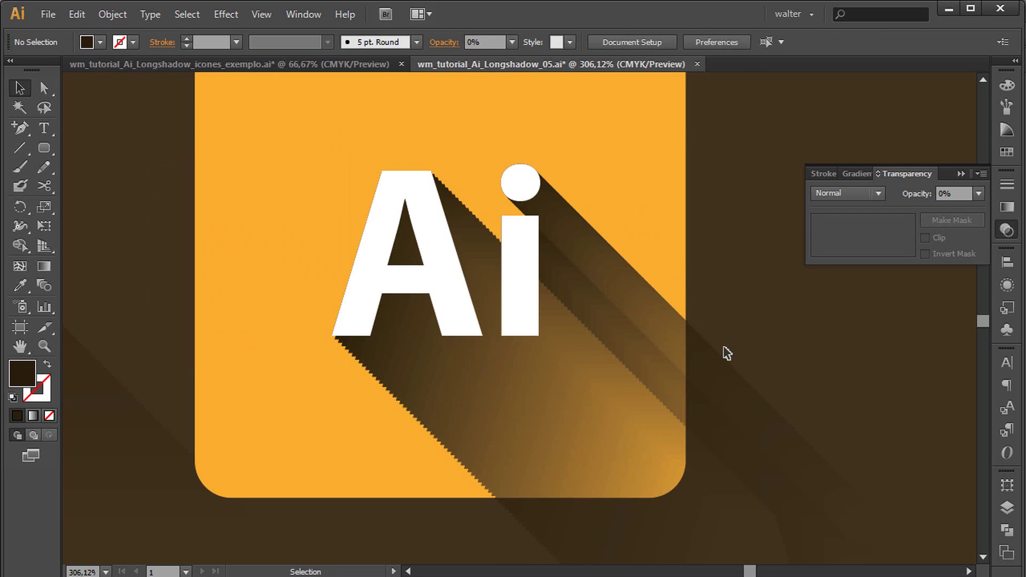
key("ctrl+minus")
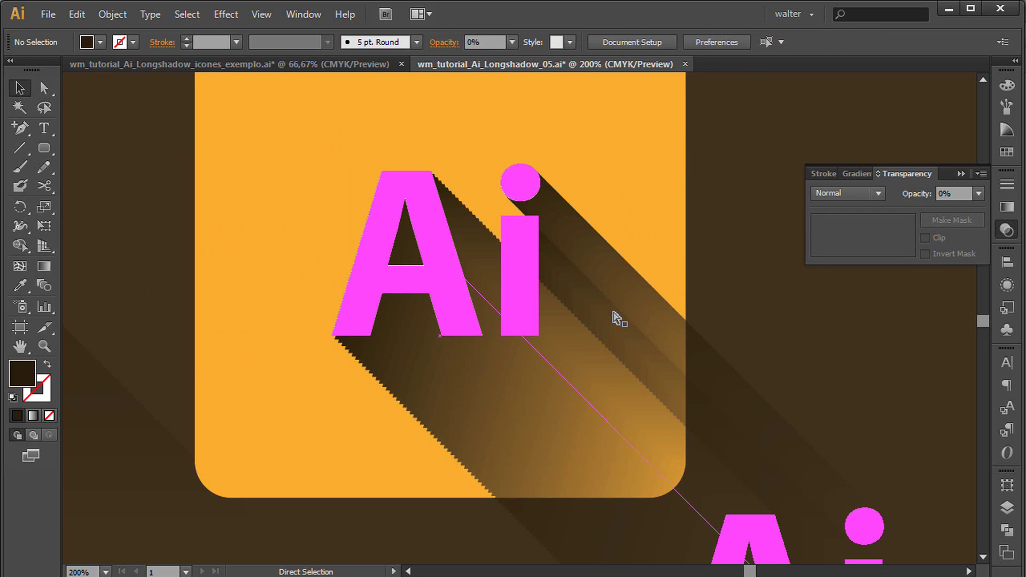
key("ctrl+minus")
key("ctrl+minus")
scroll(609, 318, "left", 5)
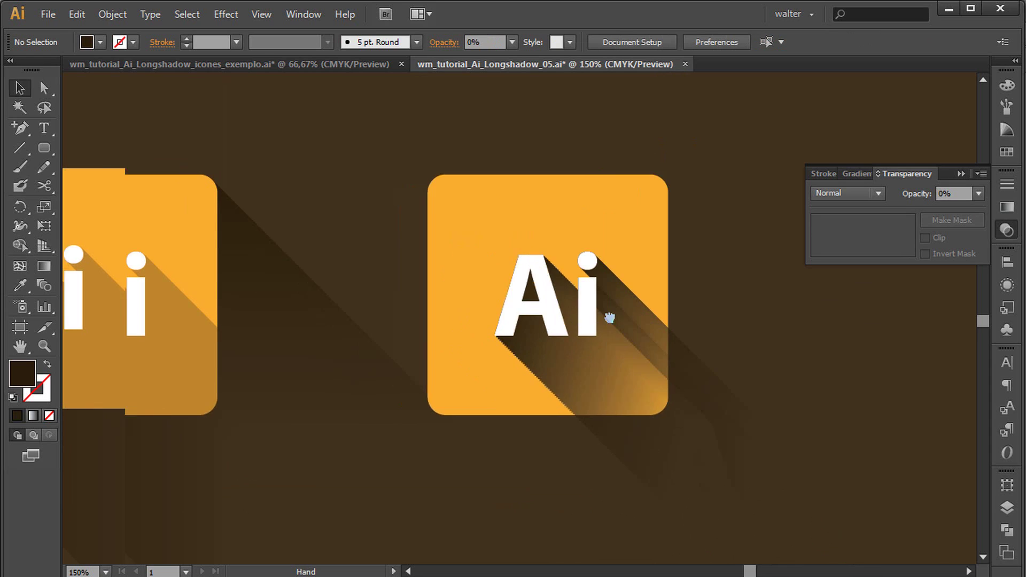
scroll(609, 318, "down", 1)
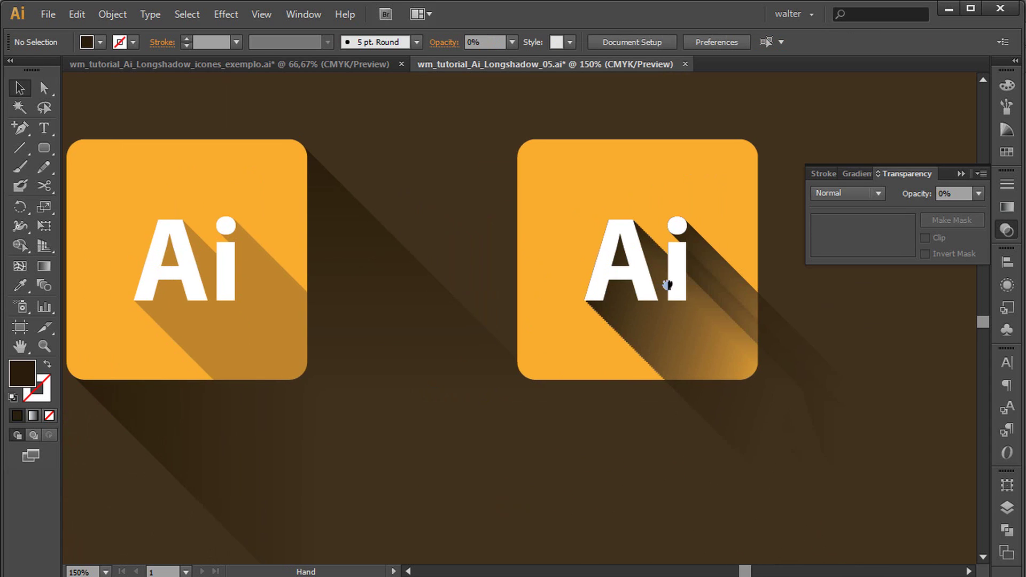
left_click(747, 214)
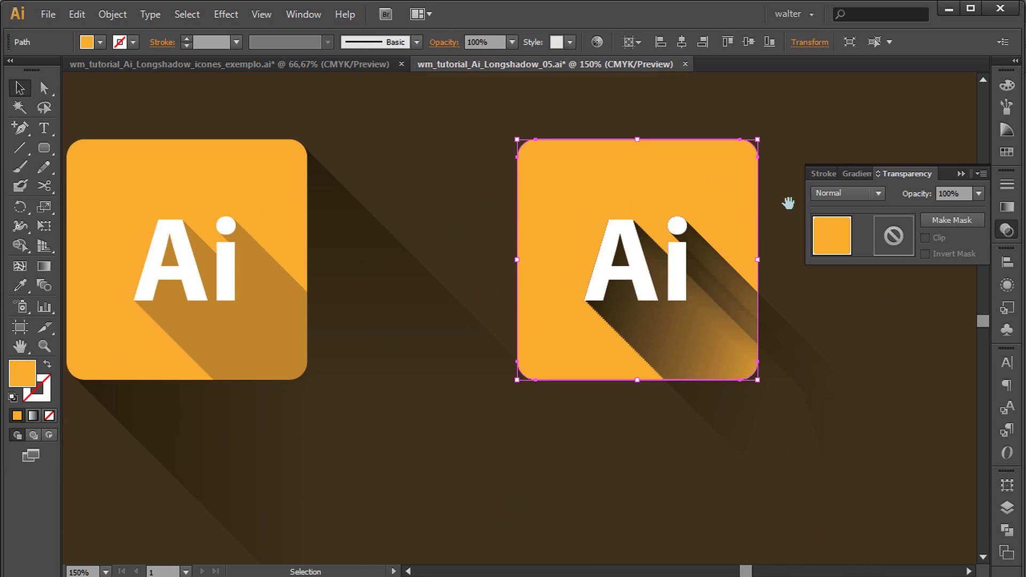
scroll(770, 202, "right", 1)
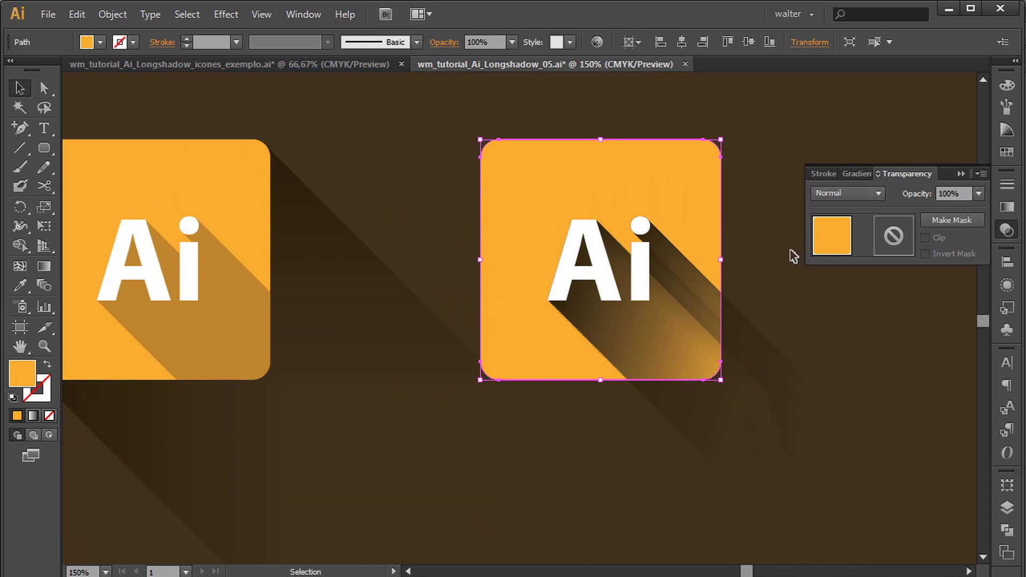
key("ctrl+shift+a")
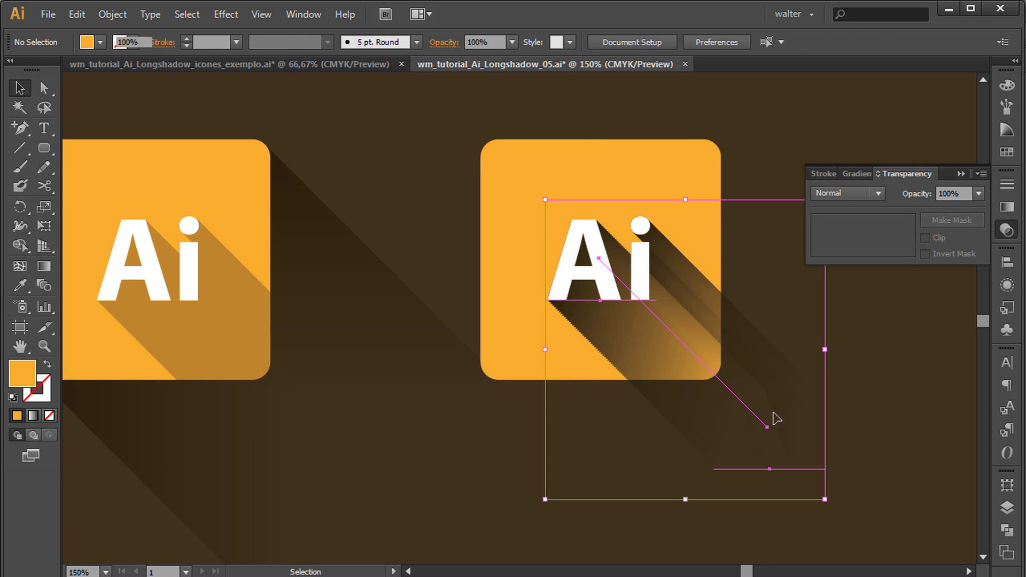
left_click(778, 422)
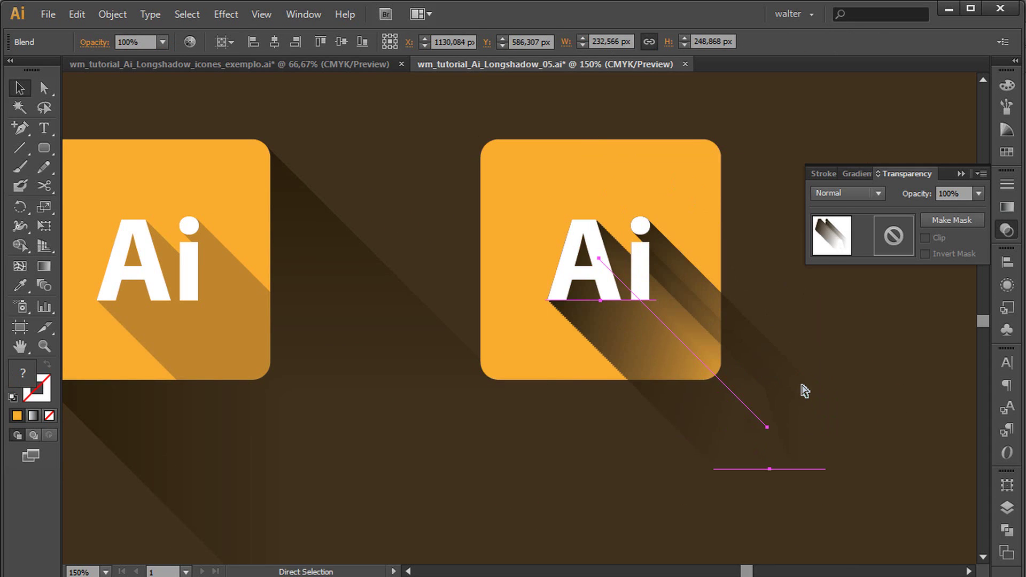
key("Delete")
key("a")
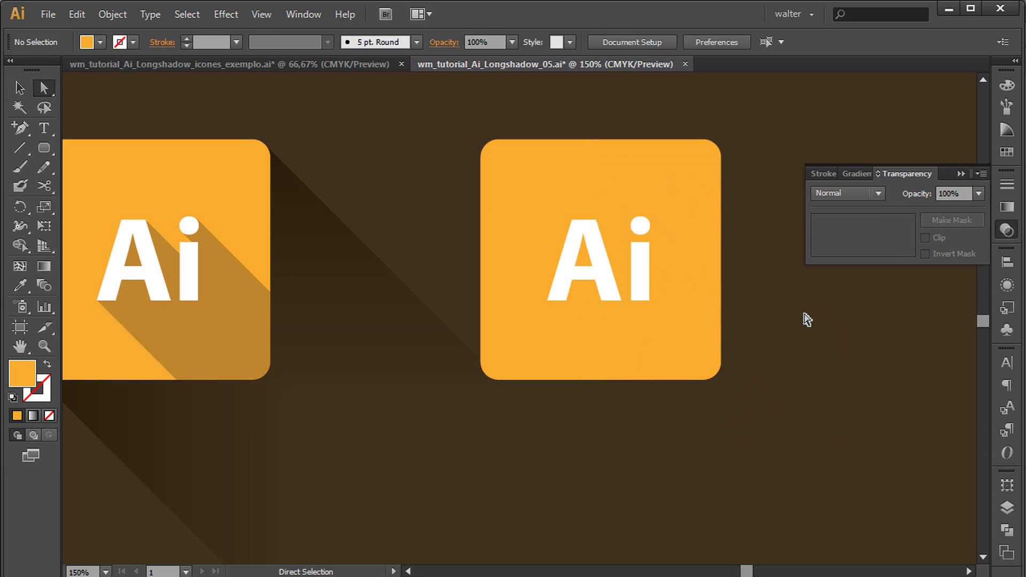
left_click(643, 275)
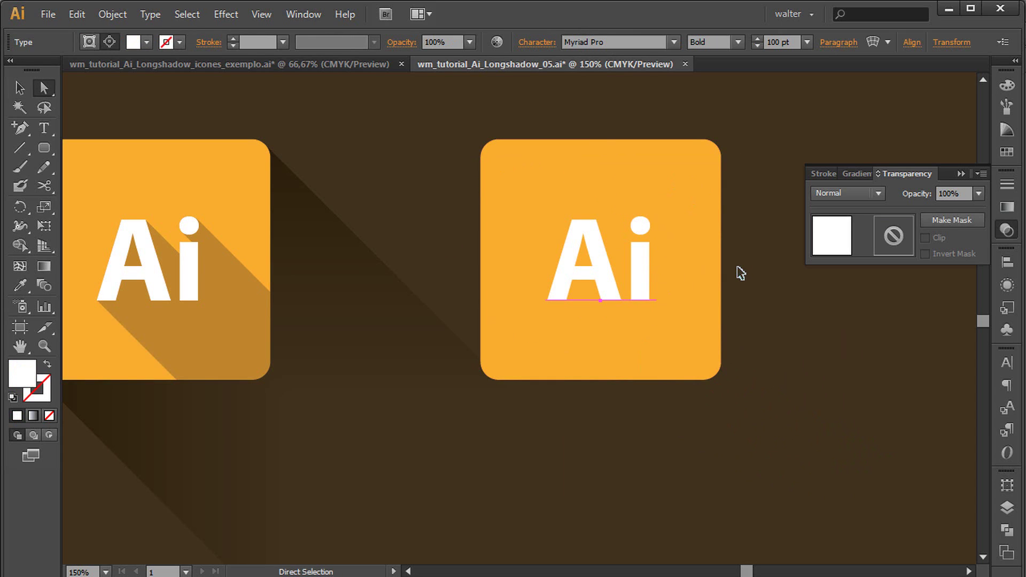
key("ctrl+alt+b")
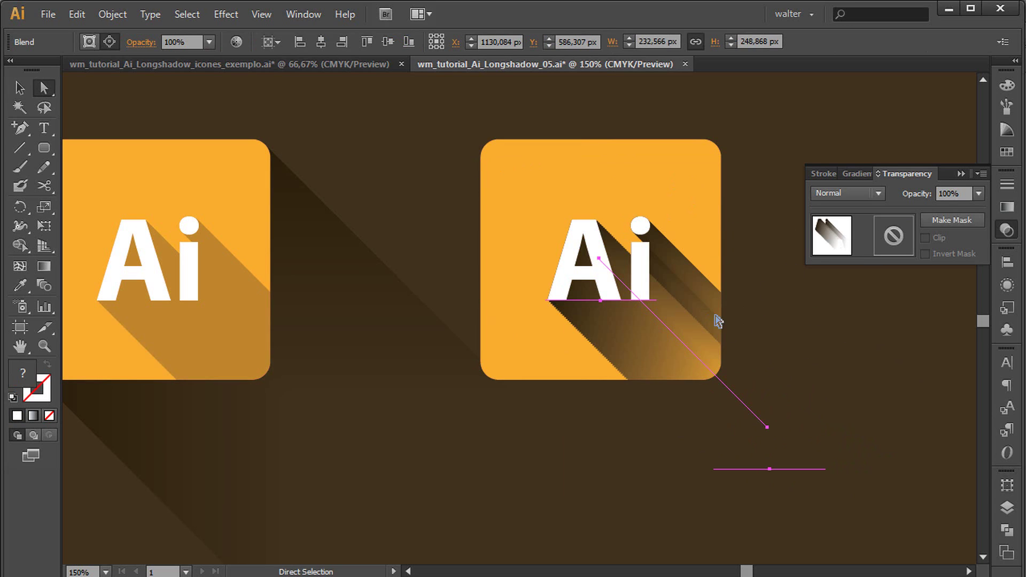
- Lower the text-shadow blend's opacity to 50%, then 30%, and deselect it
left_click(916, 195)
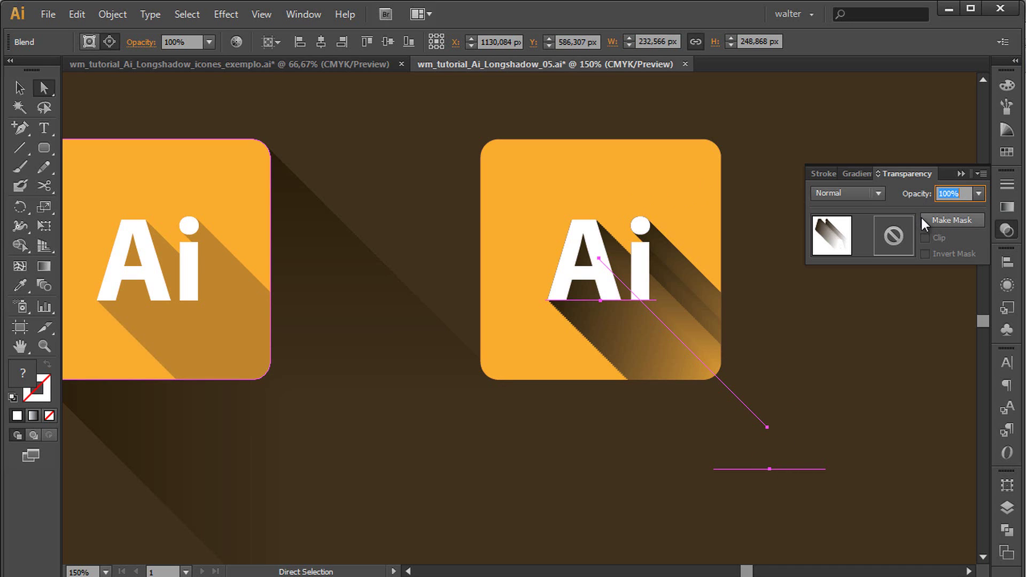
type("50")
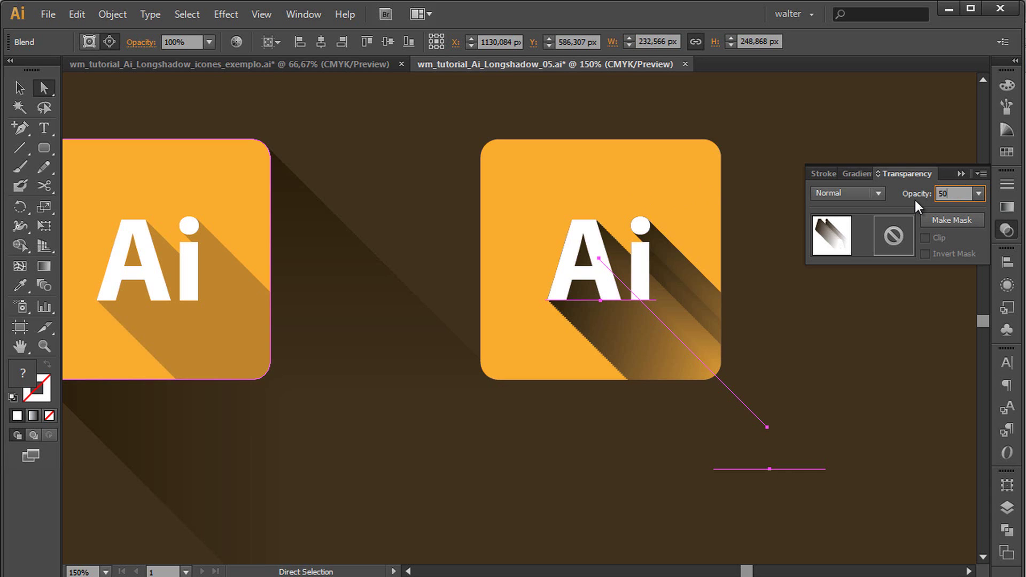
key("Return")
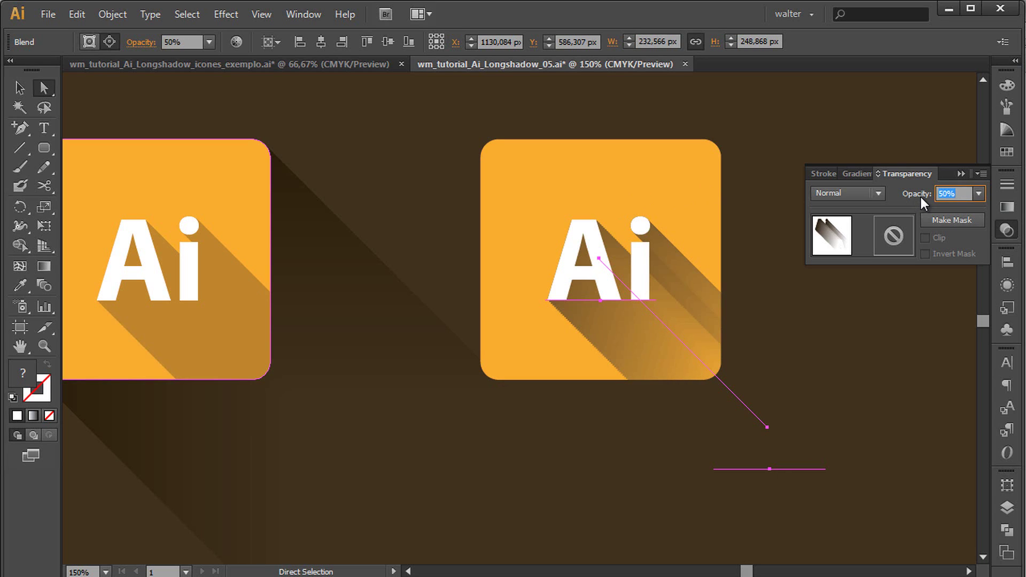
type("30")
key("Return")
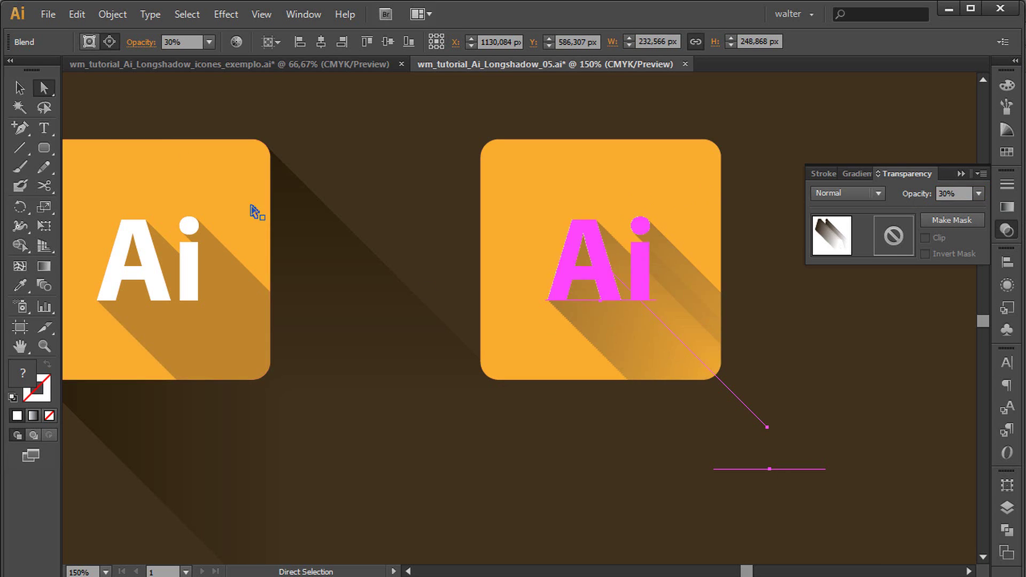
key("v")
left_click_drag(325, 138, 409, 165)
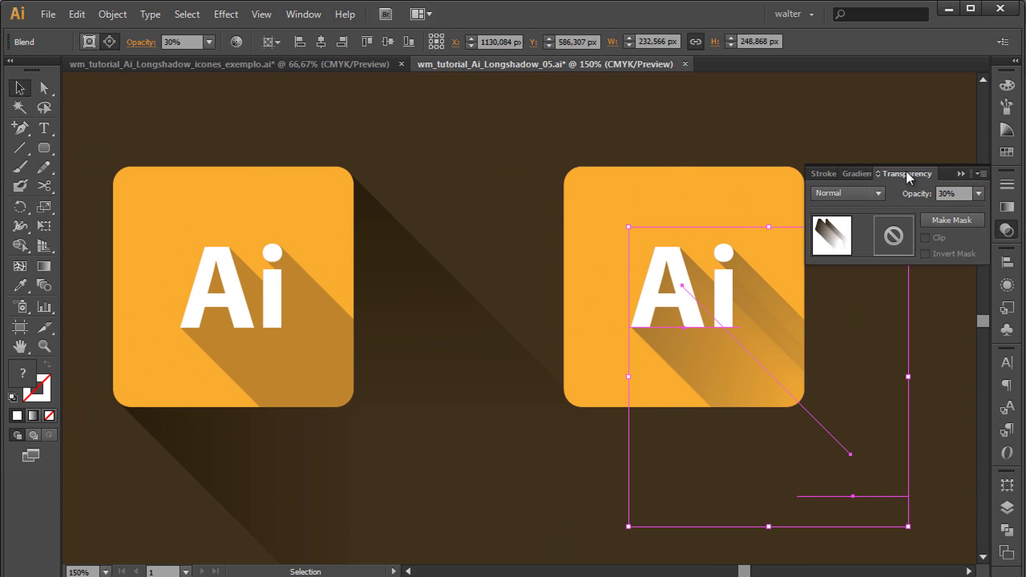
left_click(960, 174)
left_click(624, 121)
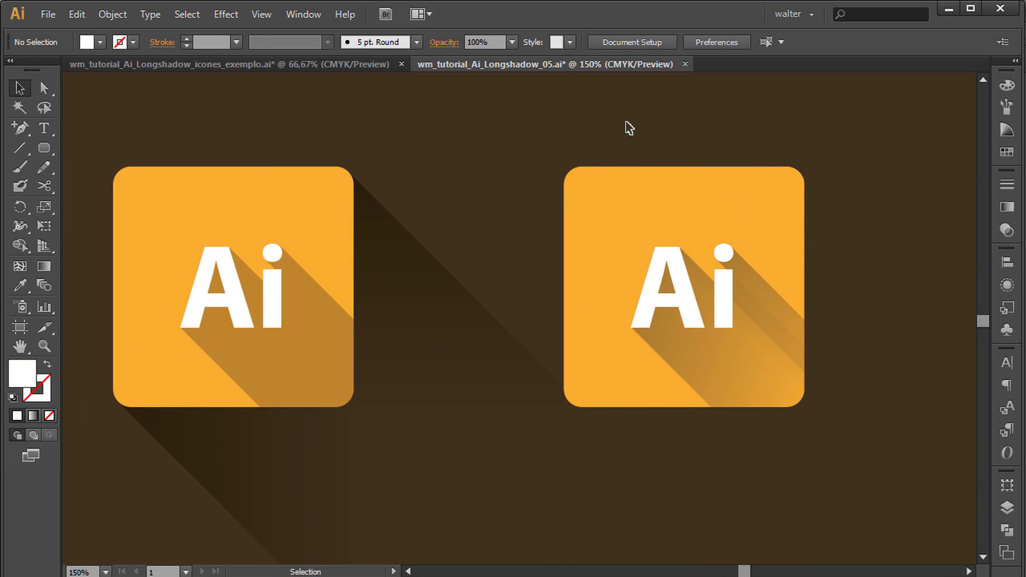